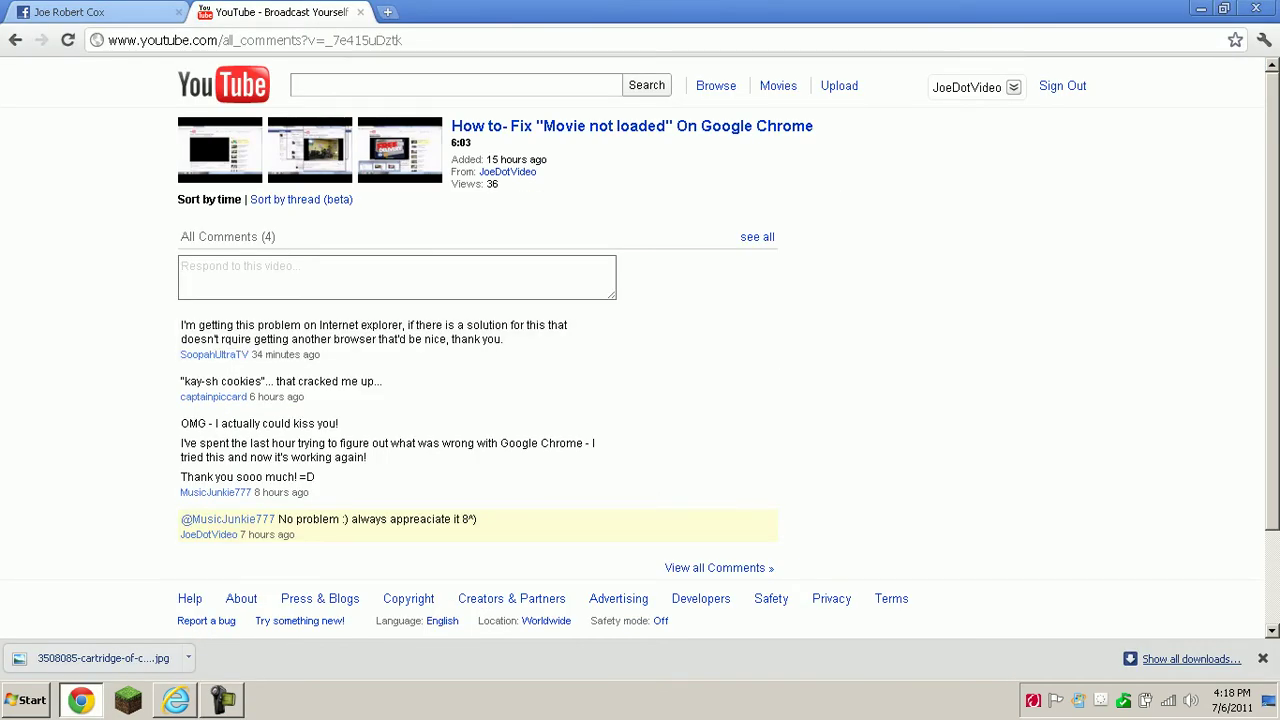
Step: Dismiss the downloads bar and highlight the author line under the top comment about the Internet Explorer problem
{"action": "left_click", "coordinate": [1262, 658]}
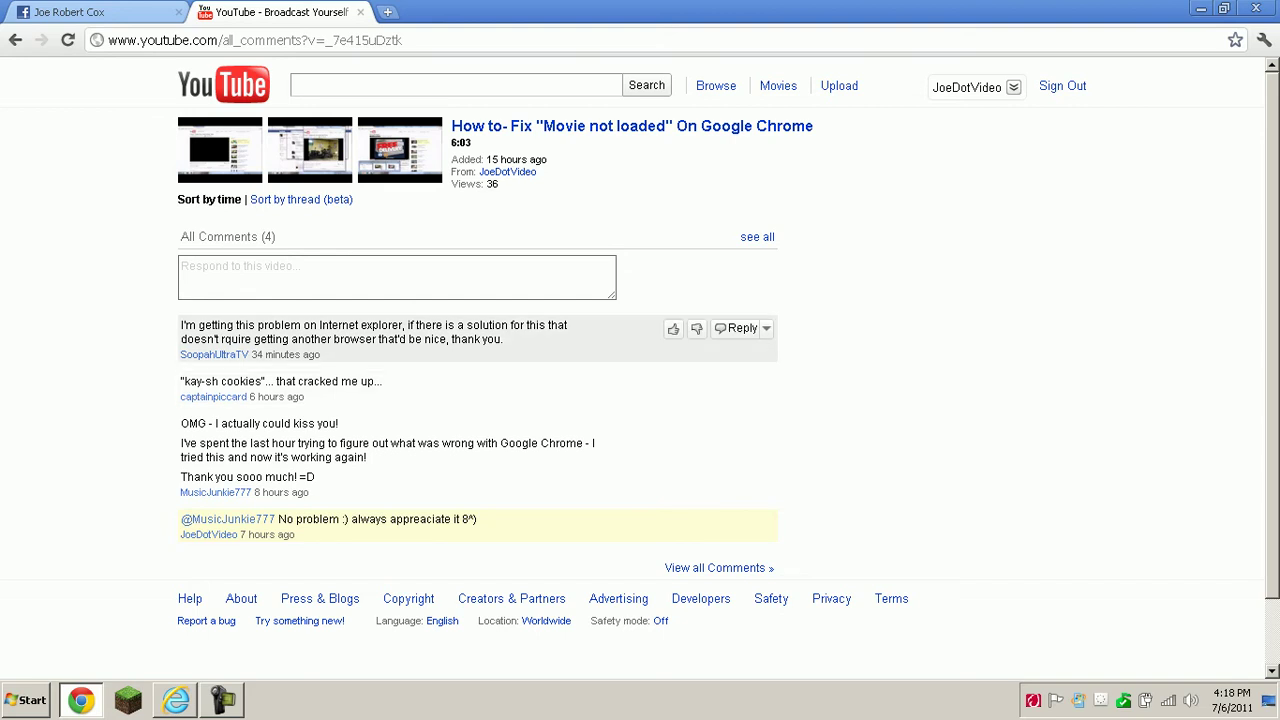
{"action": "left_click_drag", "start_coordinate": [322, 355], "coordinate": [199, 355]}
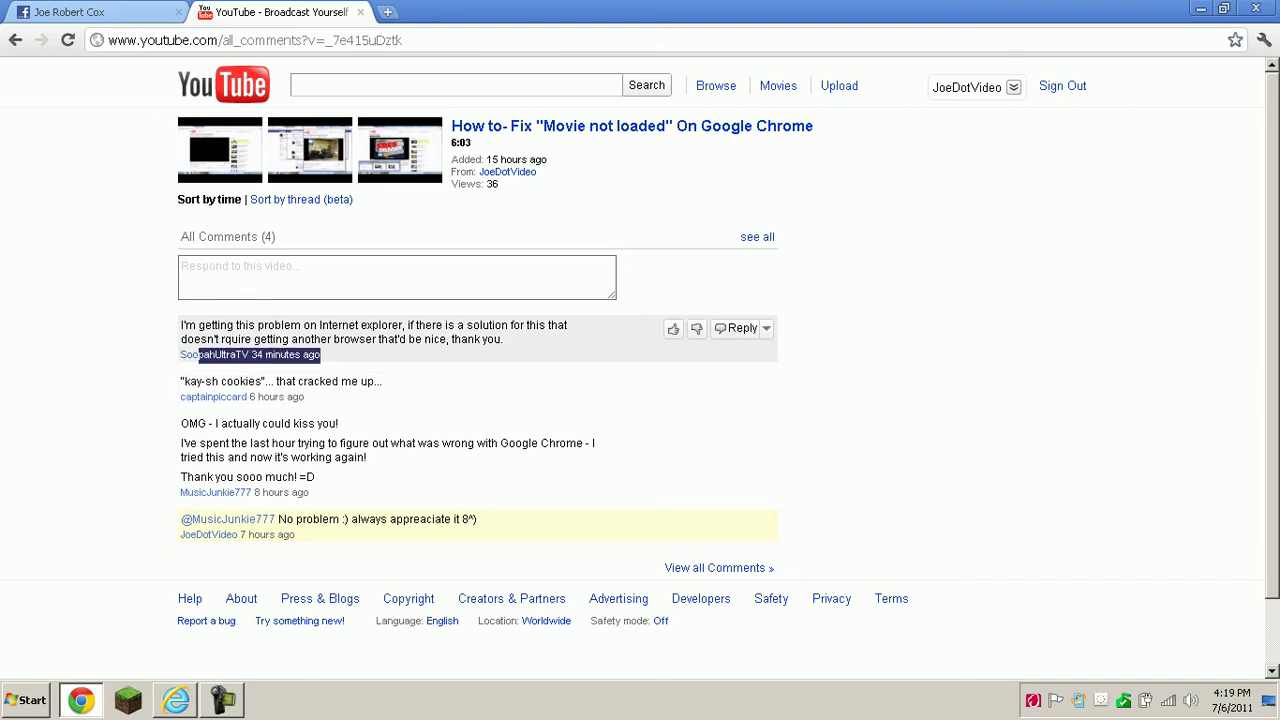
{"action": "left_click", "coordinate": [345, 352]}
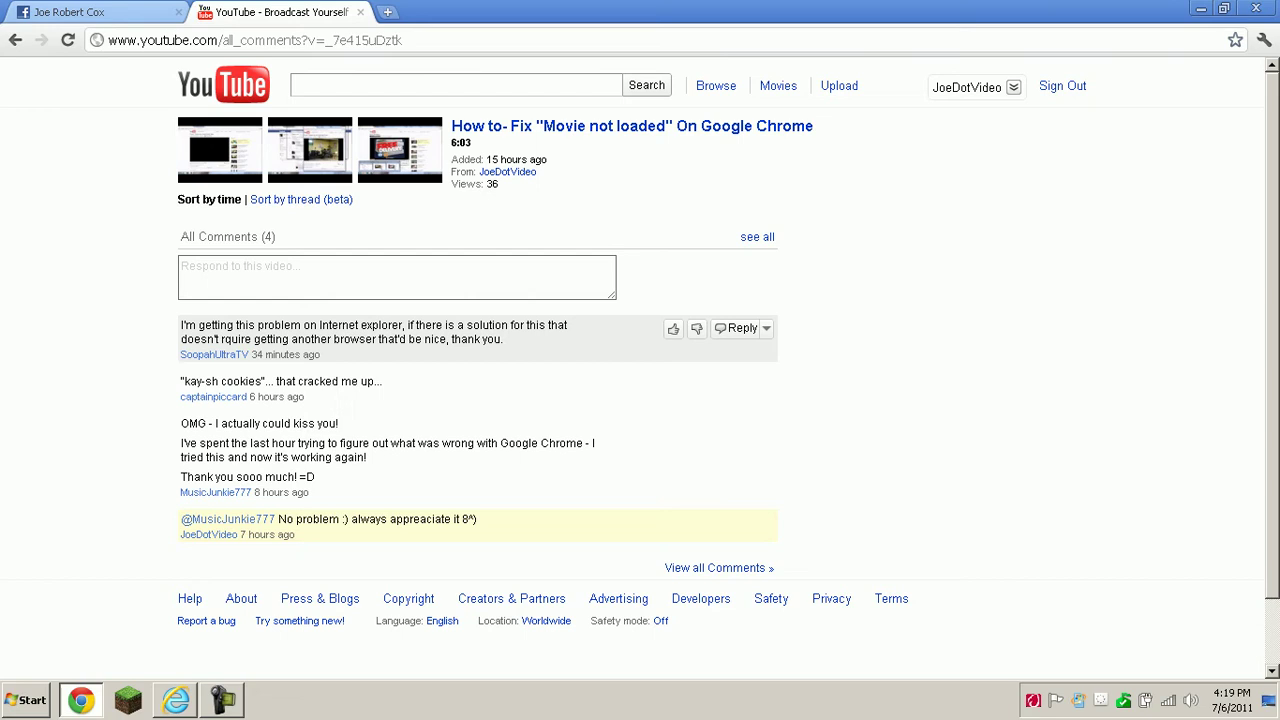
{"action": "left_click_drag", "start_coordinate": [305, 325], "coordinate": [176, 355]}
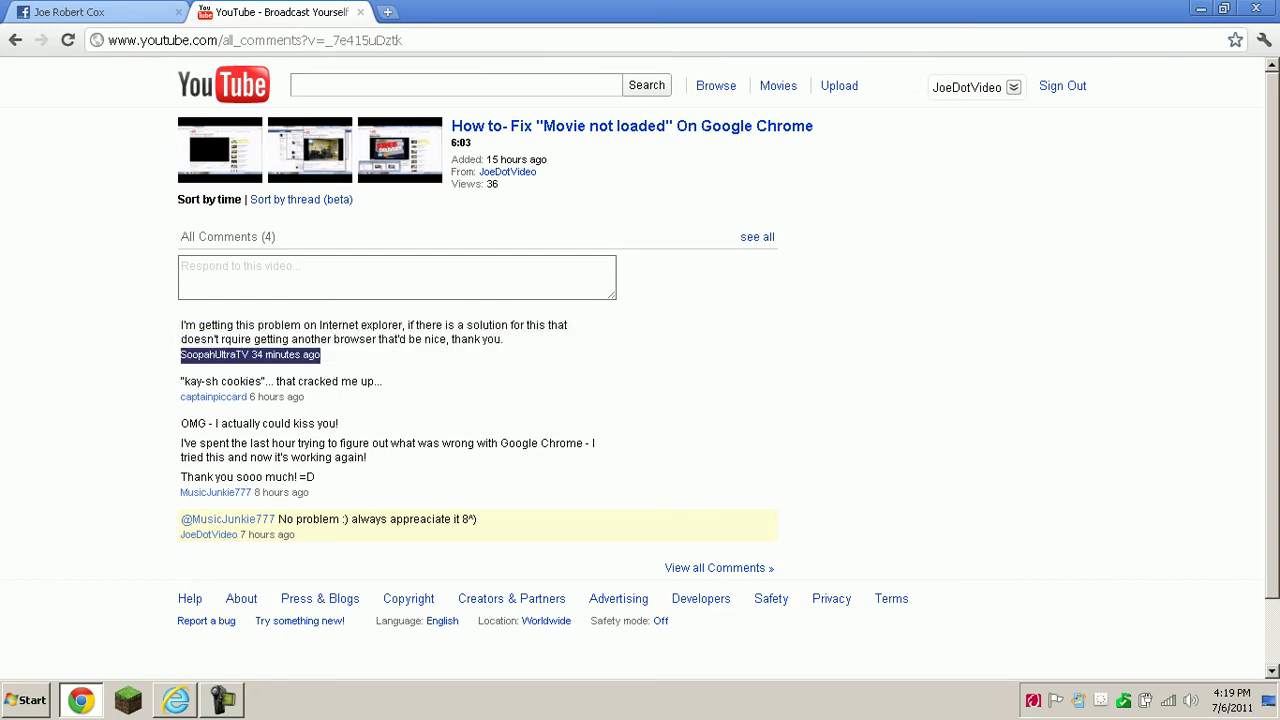
{"action": "left_click", "coordinate": [400, 350]}
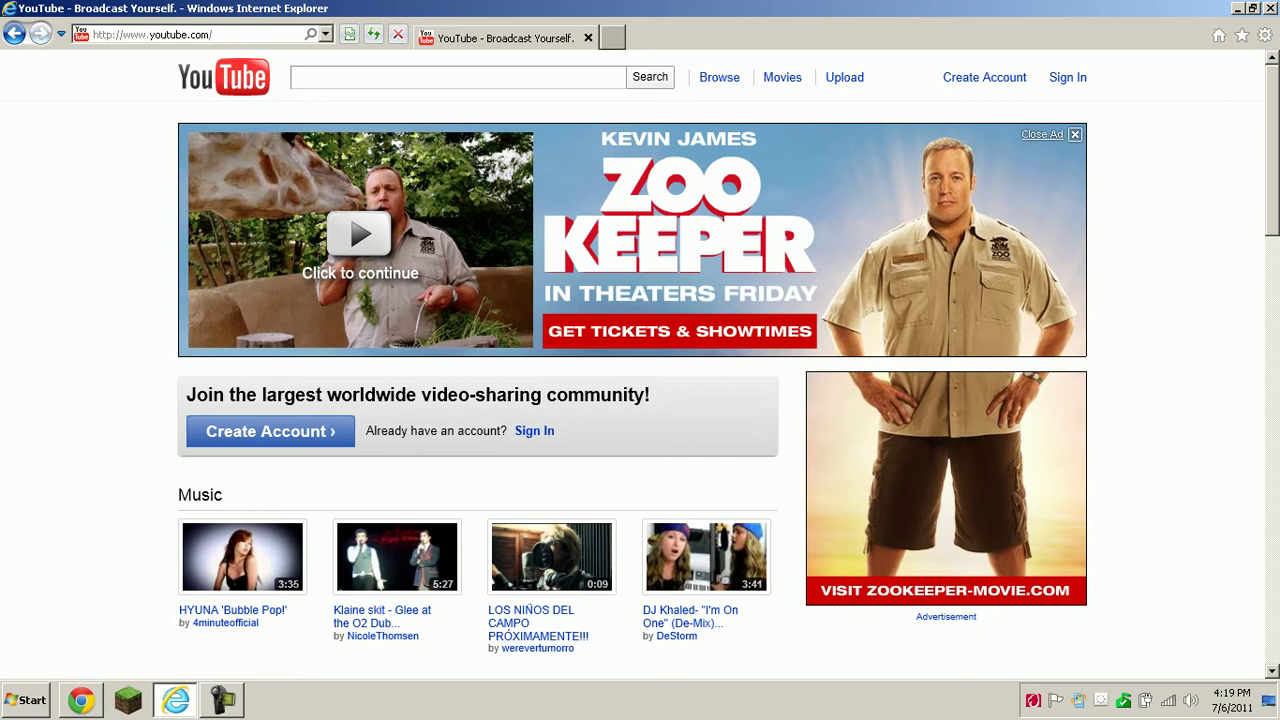
{"action": "key", "text": "super"}
{"action": "key", "text": "super"}
{"action": "scroll", "coordinate": [640, 364], "scroll_direction": "down", "scroll_amount": 5}
{"action": "scroll", "coordinate": [640, 364], "scroll_direction": "up", "scroll_amount": 5}
Step: Look up "adobe" in the browser history and open the Adobe Flash Player download page on get.adobe.com
{"action": "left_click", "coordinate": [208, 34]}
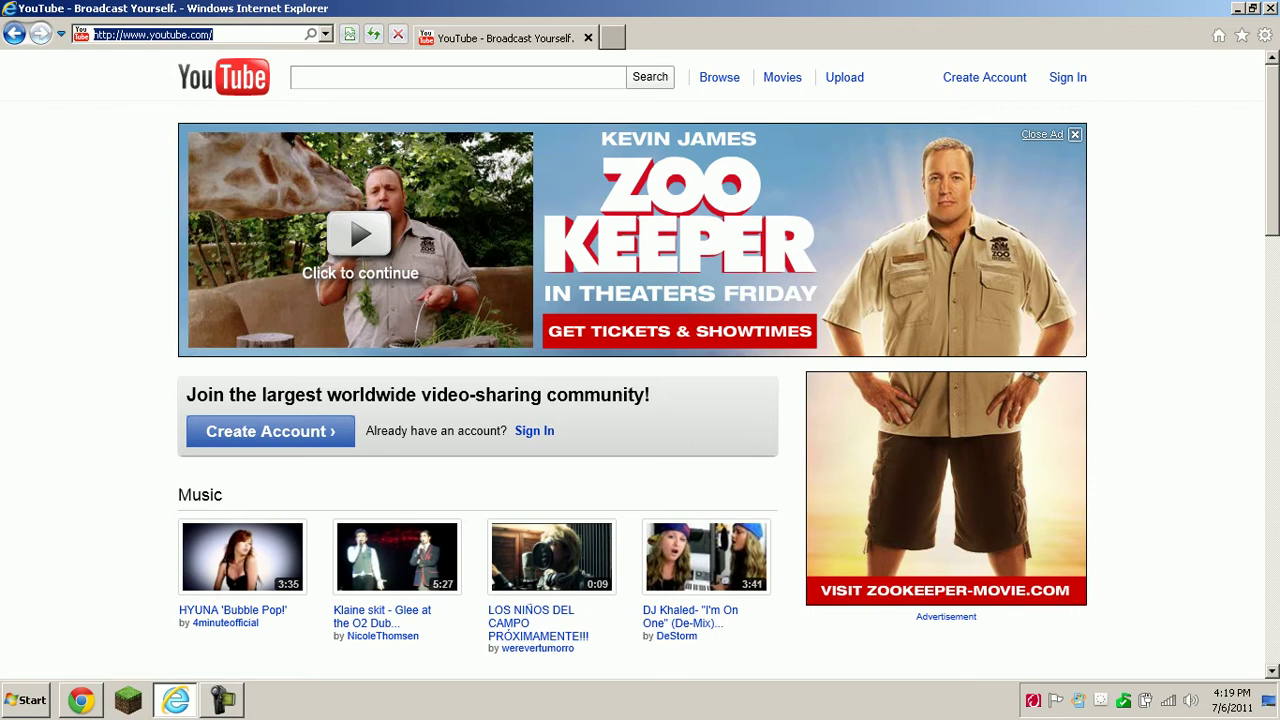
{"action": "type", "text": "adbobe"}
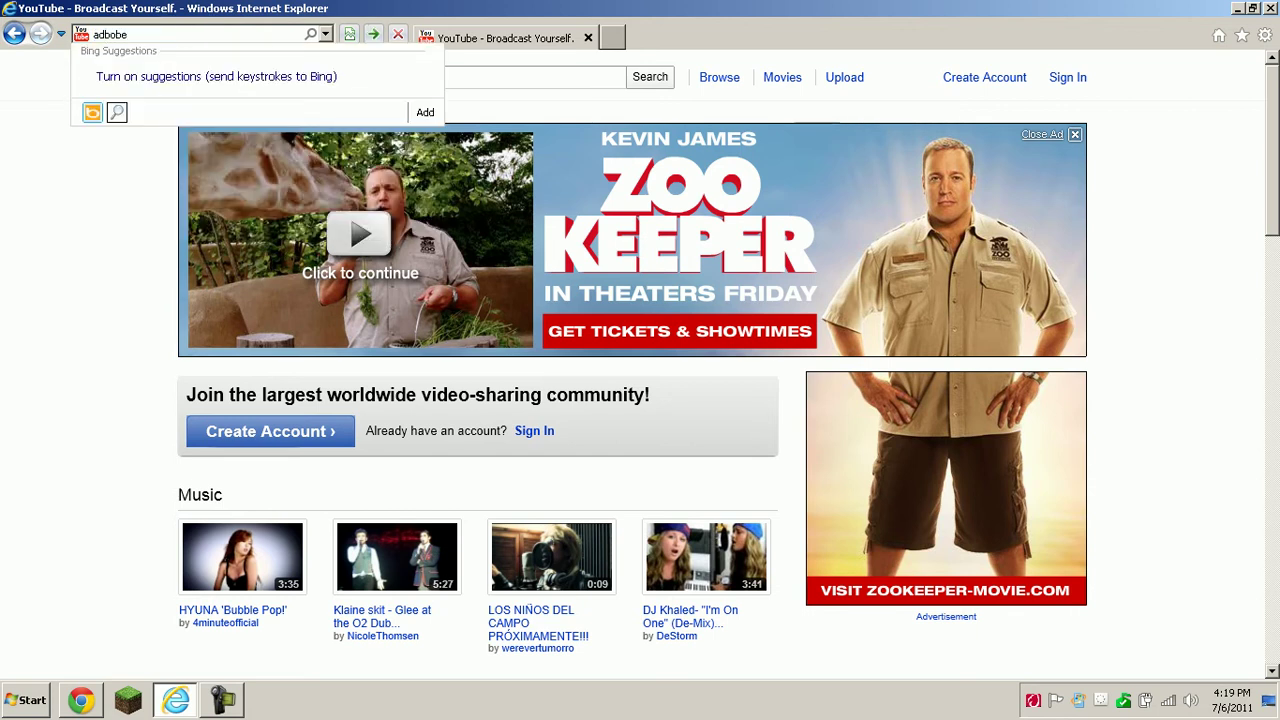
{"action": "key", "text": "BackSpace"}
{"action": "key", "text": "BackSpace"}
{"action": "key", "text": "BackSpace"}
{"action": "key", "text": "BackSpace"}
{"action": "key", "text": "BackSpace"}
{"action": "key", "text": "BackSpace"}
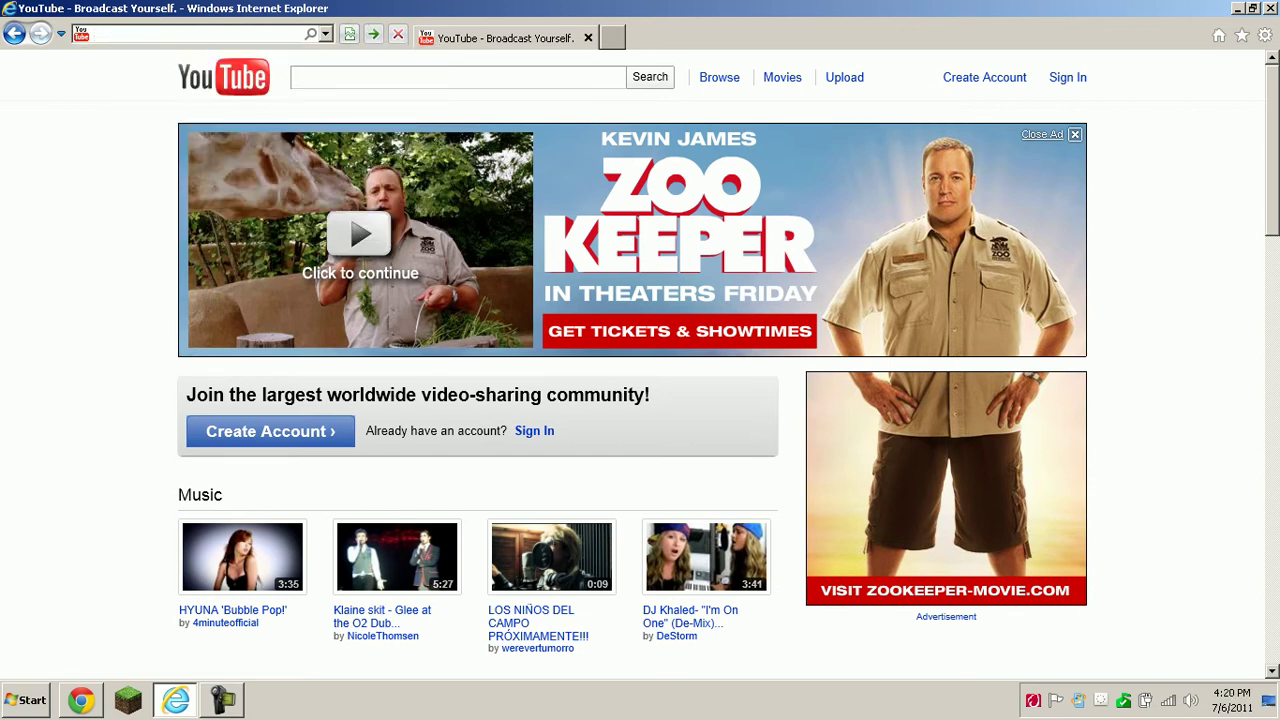
{"action": "type", "text": "adobe"}
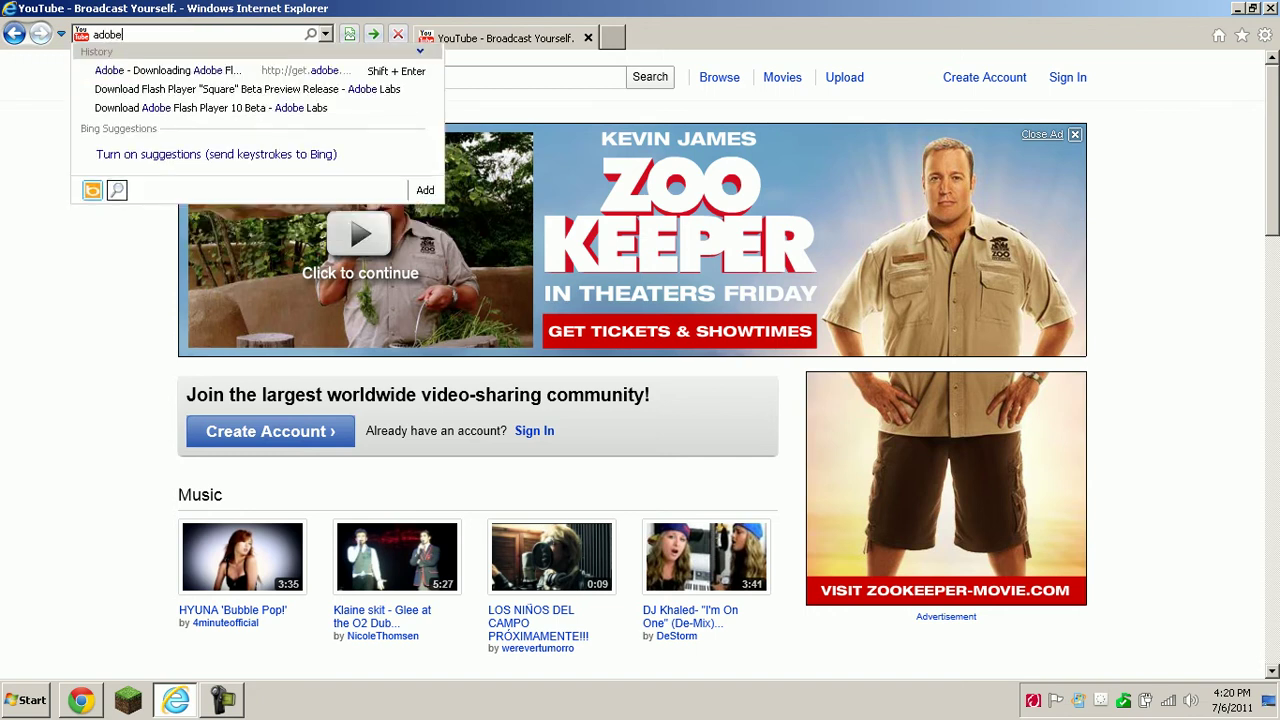
{"action": "key", "text": "Down"}
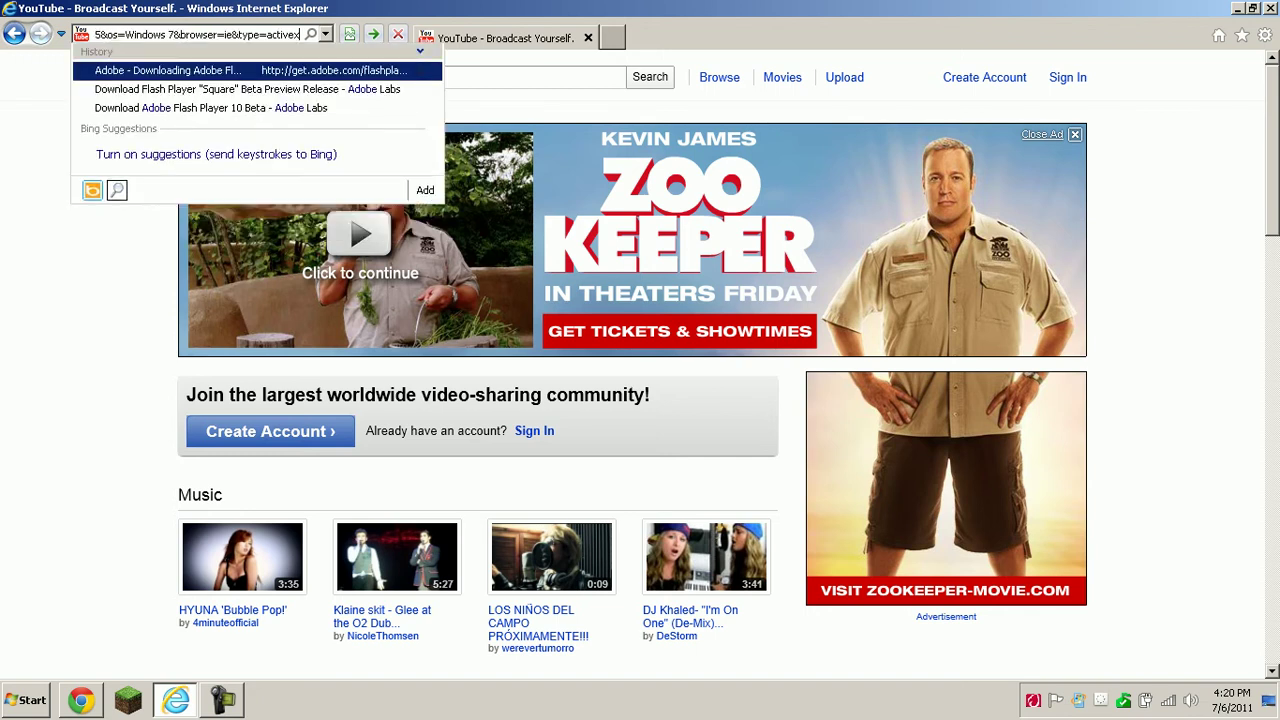
{"action": "key", "text": "Return"}
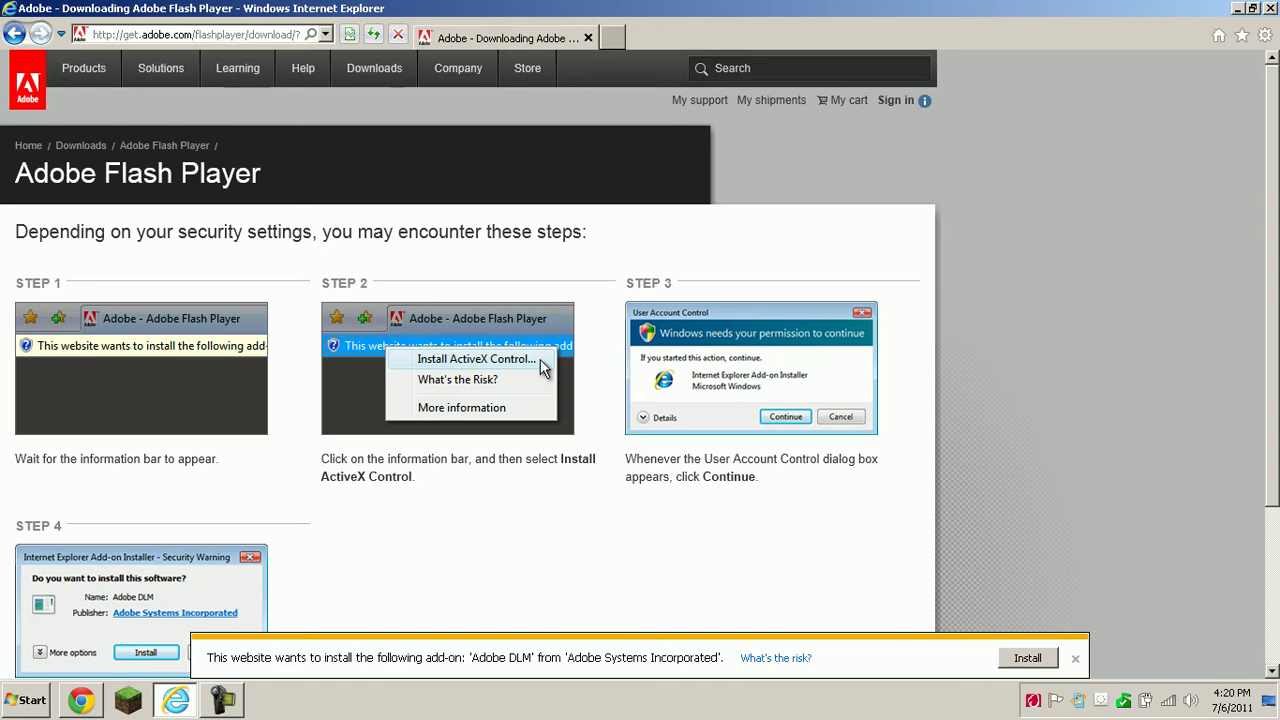
Step: Go from the Flash Player page through the preview release link to the "Square" preview for 64-bit operating systems
{"action": "scroll", "coordinate": [468, 360], "scroll_direction": "down", "scroll_amount": 3}
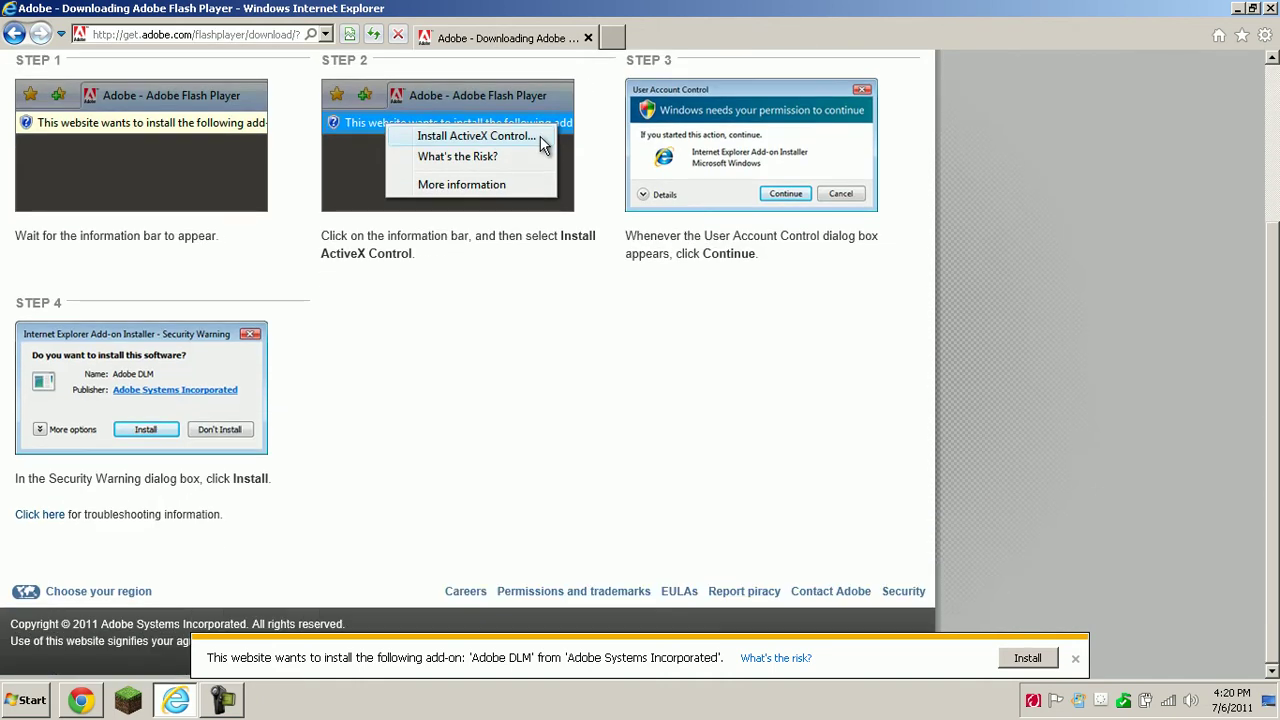
{"action": "scroll", "coordinate": [468, 360], "scroll_direction": "up", "scroll_amount": 3}
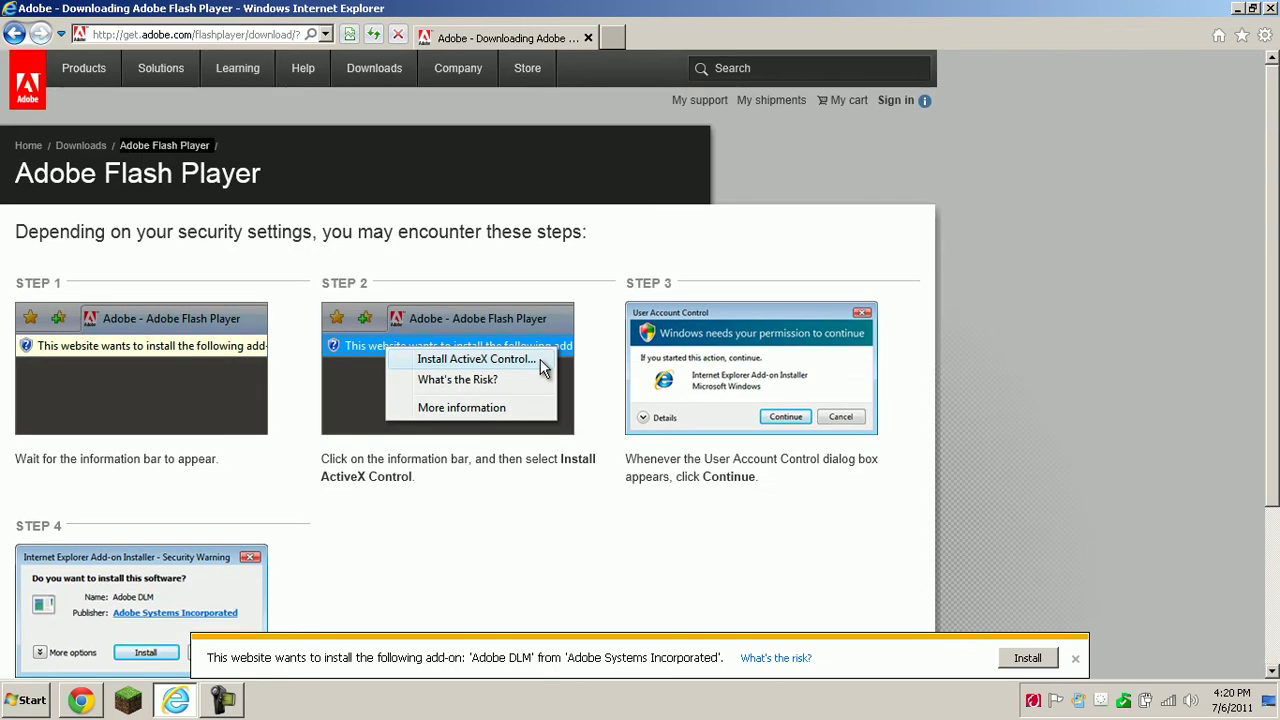
{"action": "left_click", "coordinate": [165, 146]}
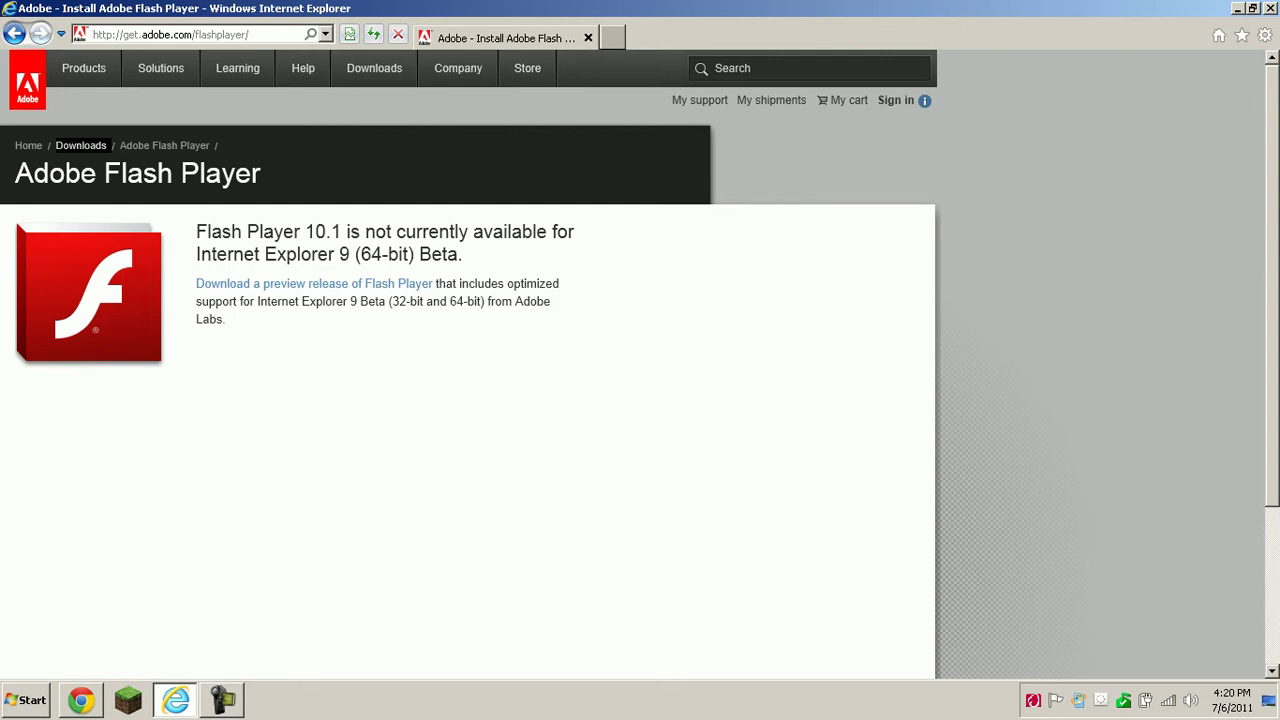
{"action": "left_click", "coordinate": [314, 283]}
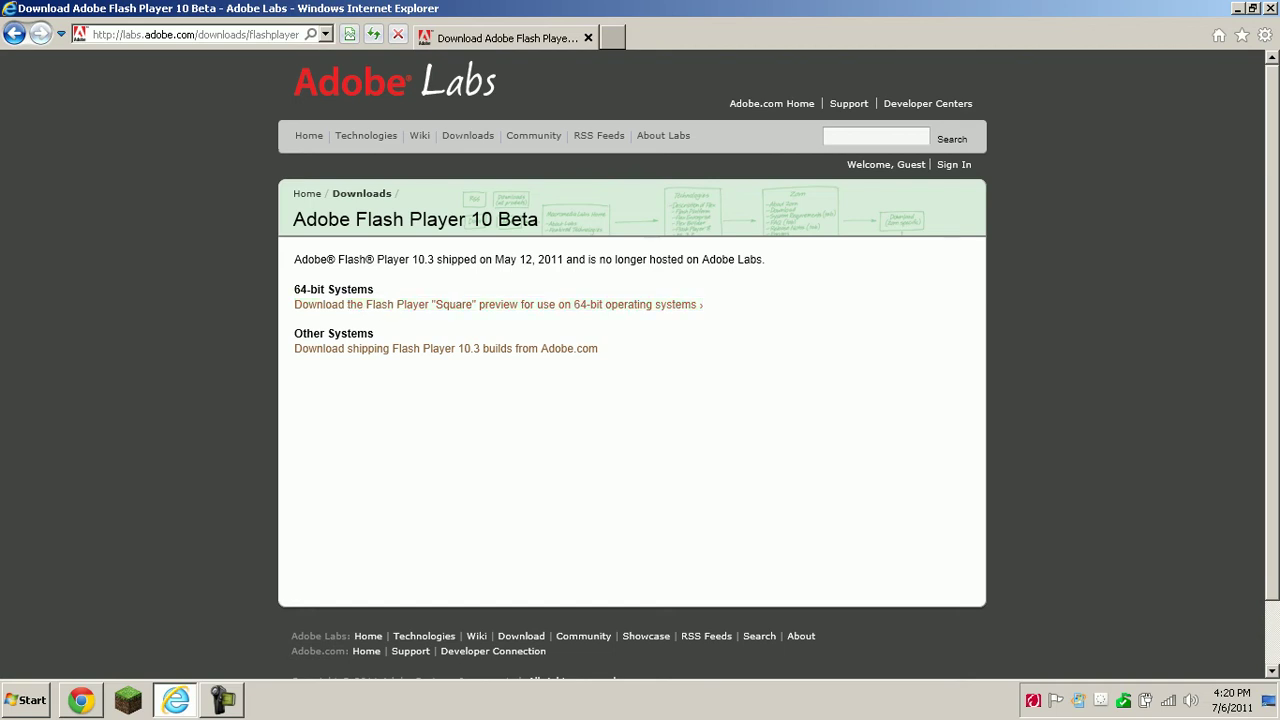
{"action": "left_click", "coordinate": [498, 305]}
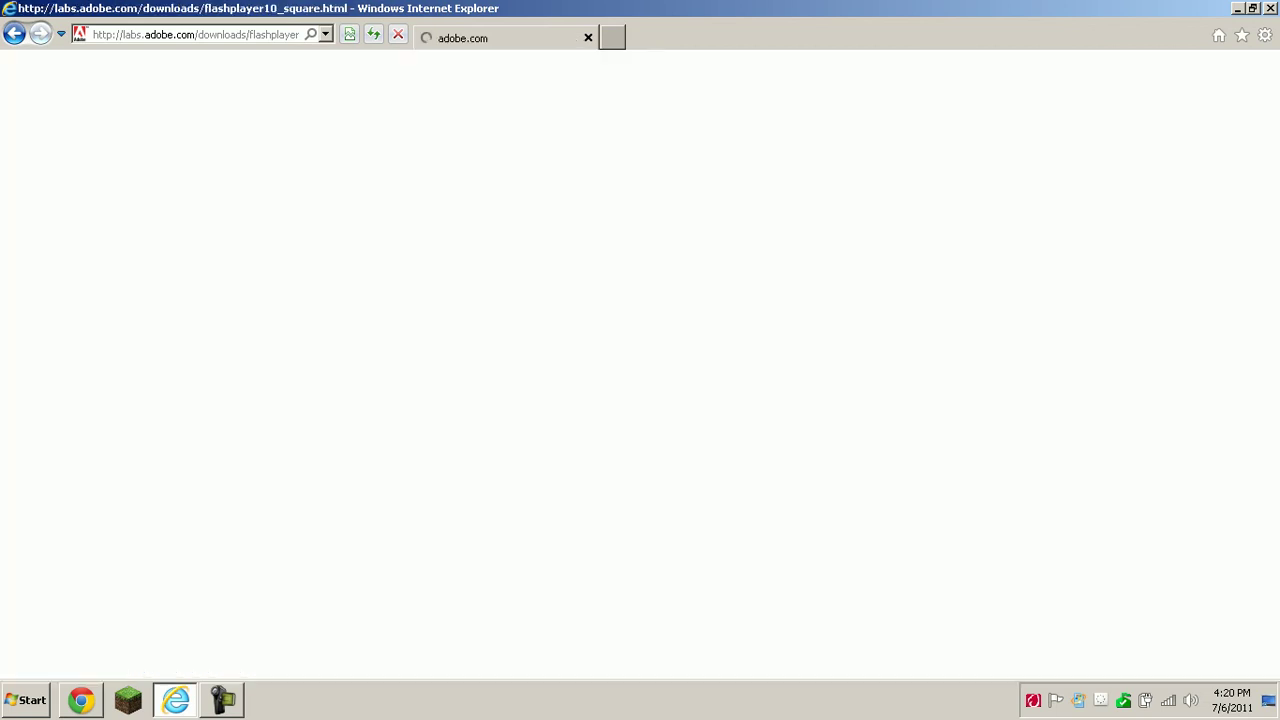
Step: Download and run the Flash Player active-x installer for 64-bit Windows, for Internet Explorer only
{"action": "scroll", "coordinate": [640, 360], "scroll_direction": "down", "scroll_amount": 3}
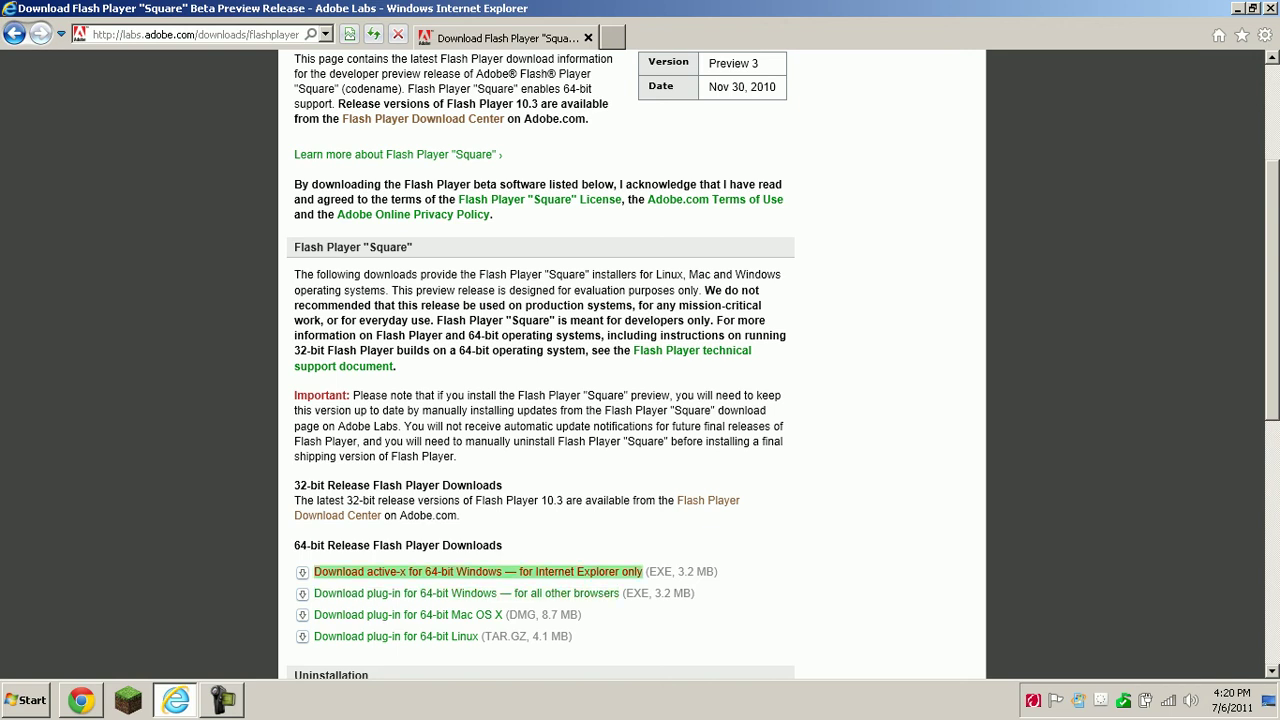
{"action": "left_click_drag", "start_coordinate": [720, 572], "coordinate": [298, 573]}
{"action": "left_click", "coordinate": [298, 573]}
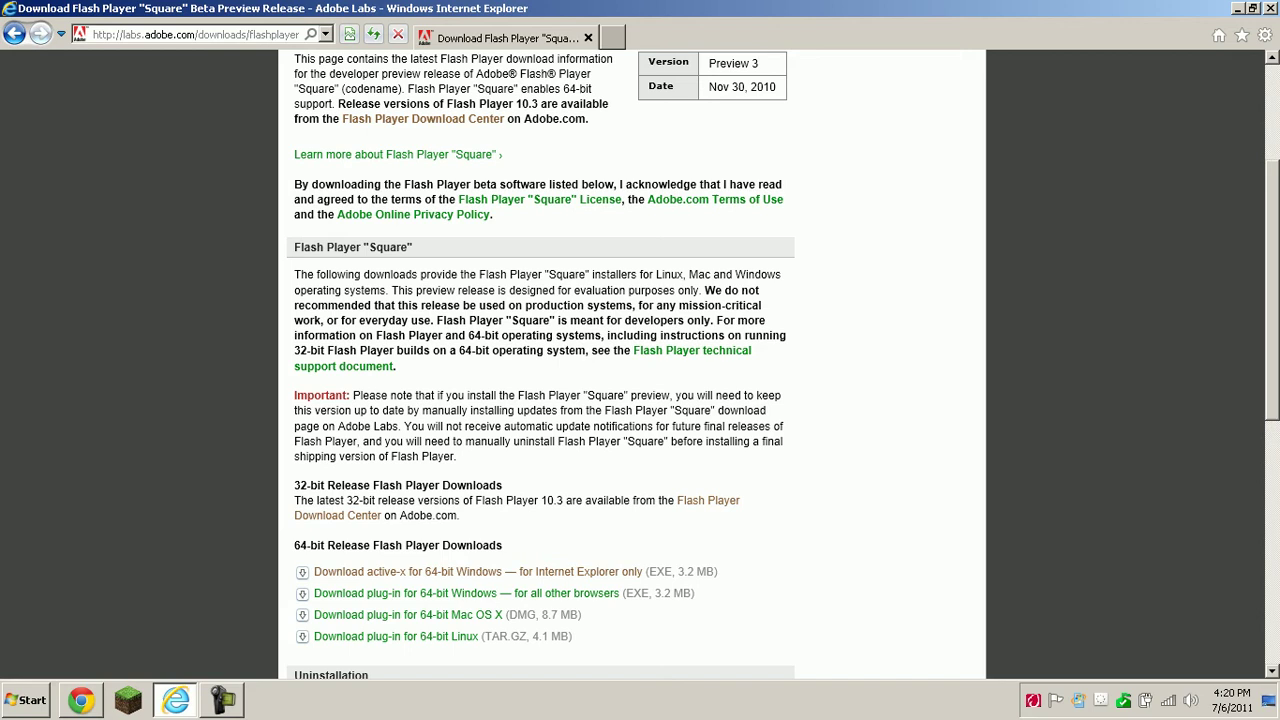
{"action": "scroll", "coordinate": [640, 360], "scroll_direction": "down", "scroll_amount": 1}
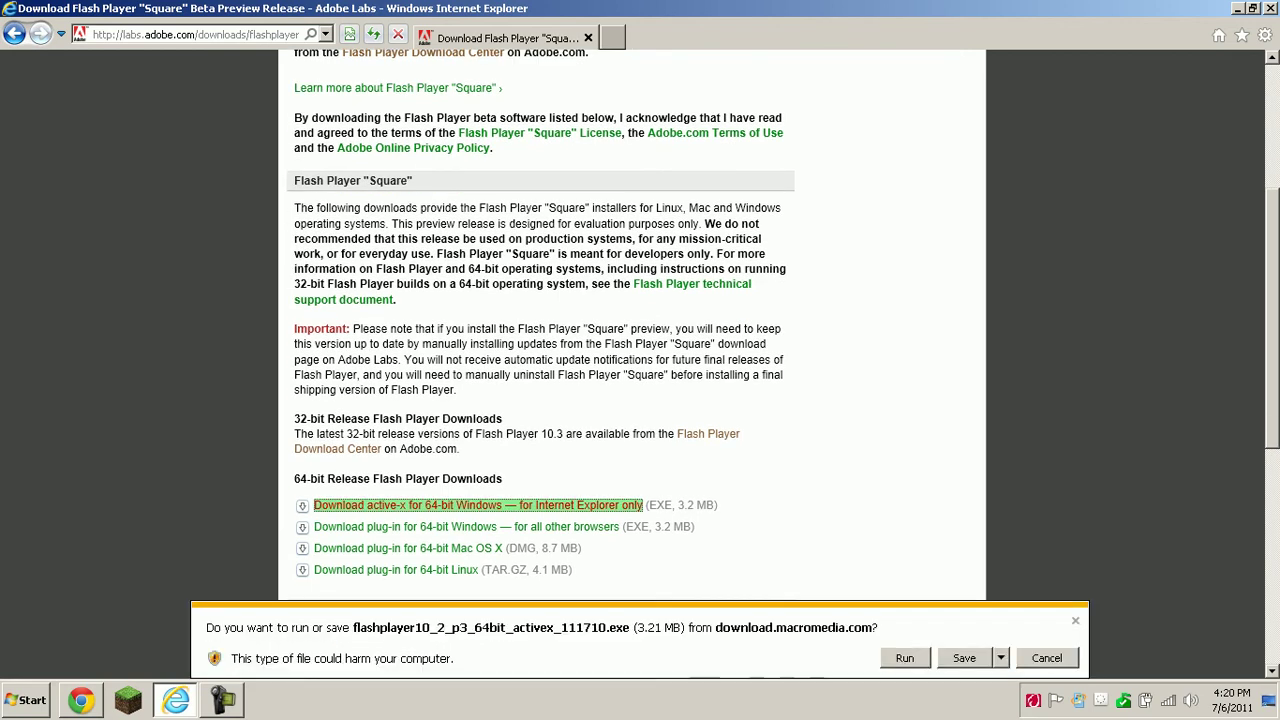
{"action": "left_click", "coordinate": [905, 658]}
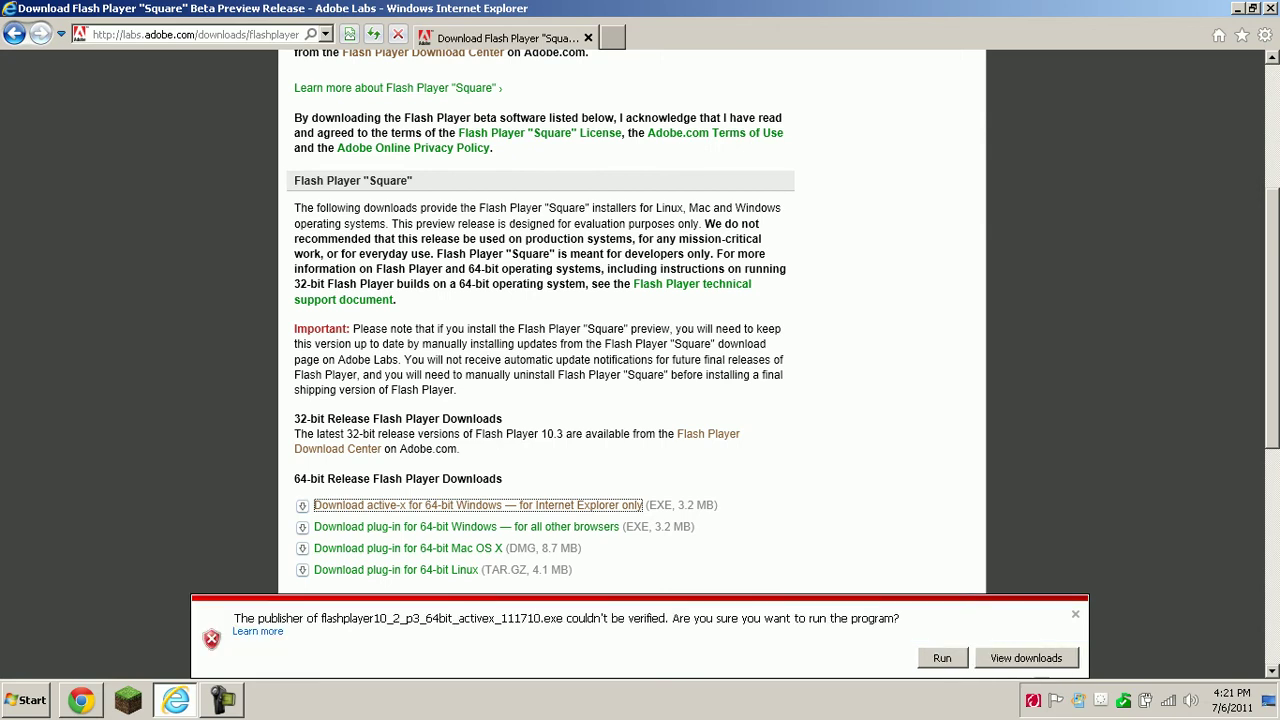
{"action": "left_click", "coordinate": [942, 658]}
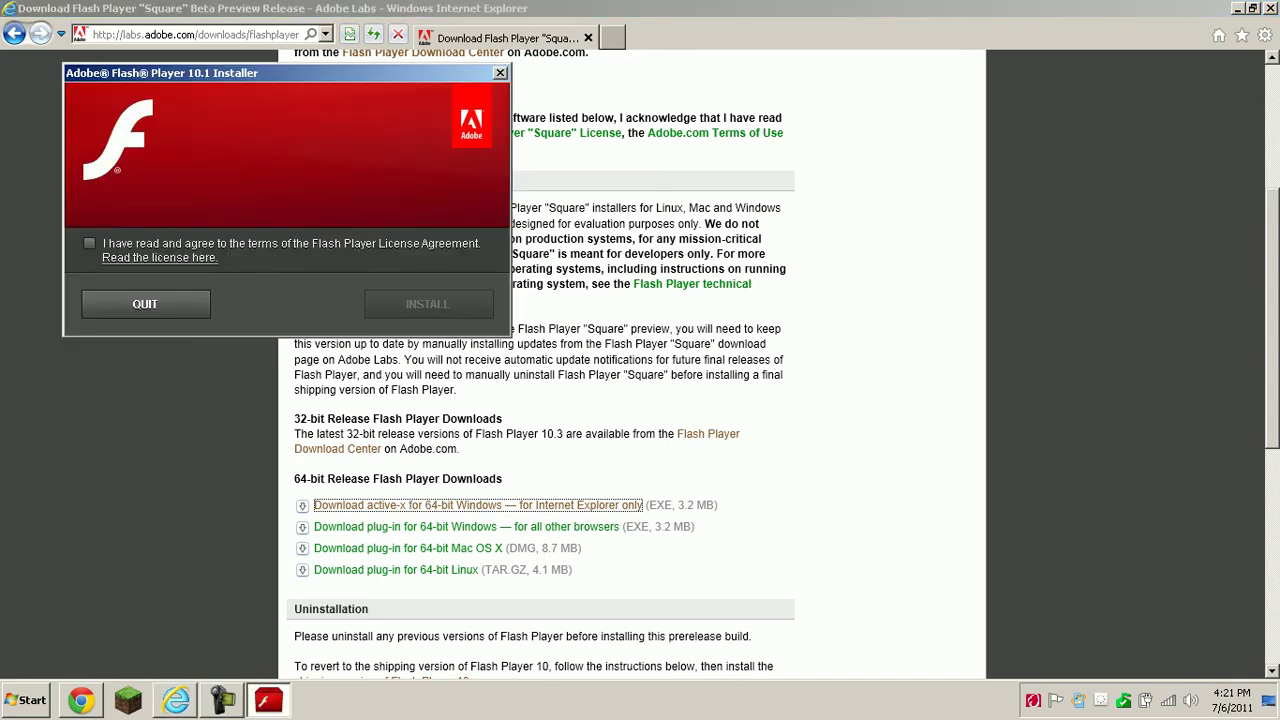
Step: Accept the Flash Player licence agreement and complete the installation, closing Internet Explorer so the installer can continue
{"action": "left_click", "coordinate": [89, 243]}
{"action": "left_click", "coordinate": [416, 310]}
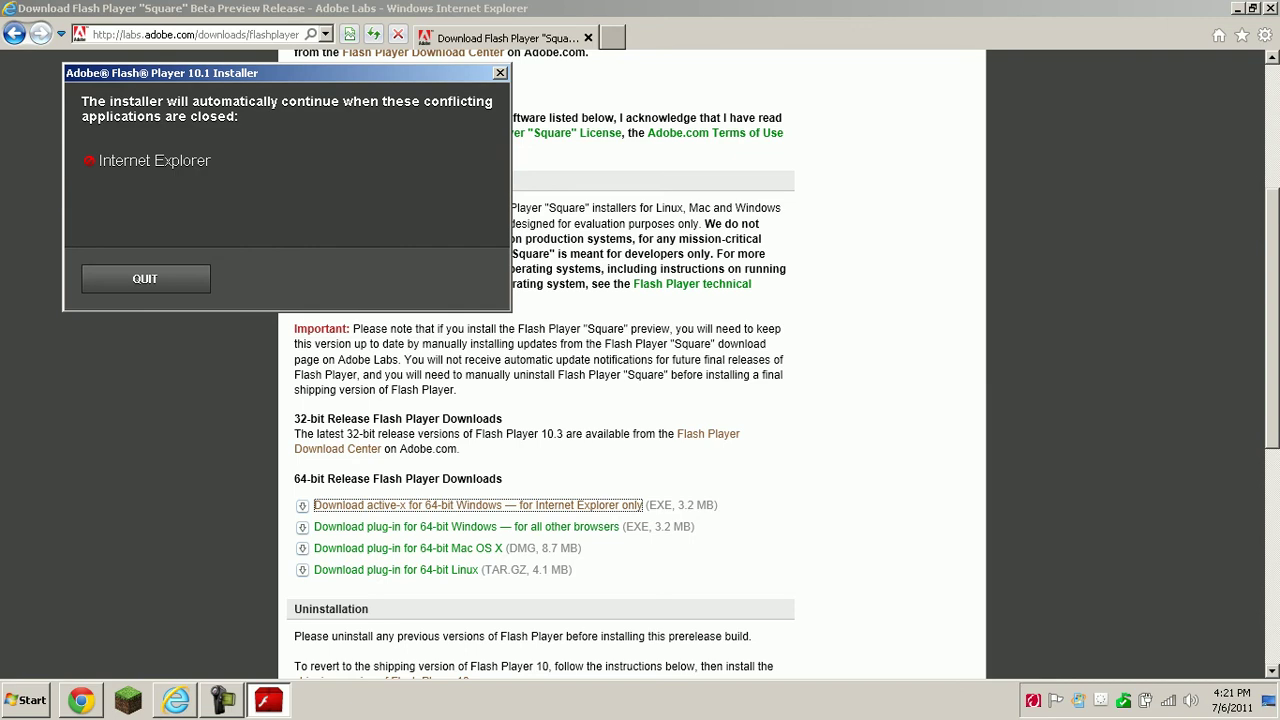
{"action": "left_click", "coordinate": [1270, 8]}
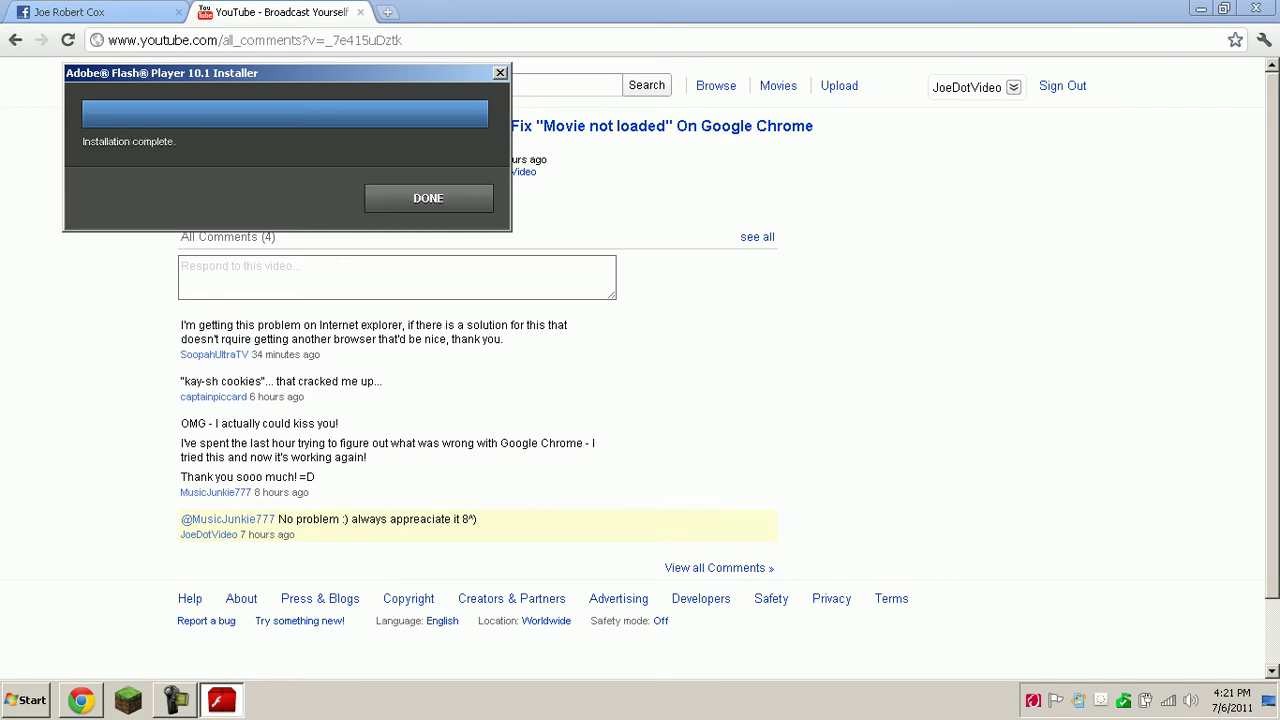
{"action": "left_click", "coordinate": [428, 198]}
Step: Reopen Internet Explorer (64-bit) and go to youtube.com
{"action": "left_click", "coordinate": [25, 700]}
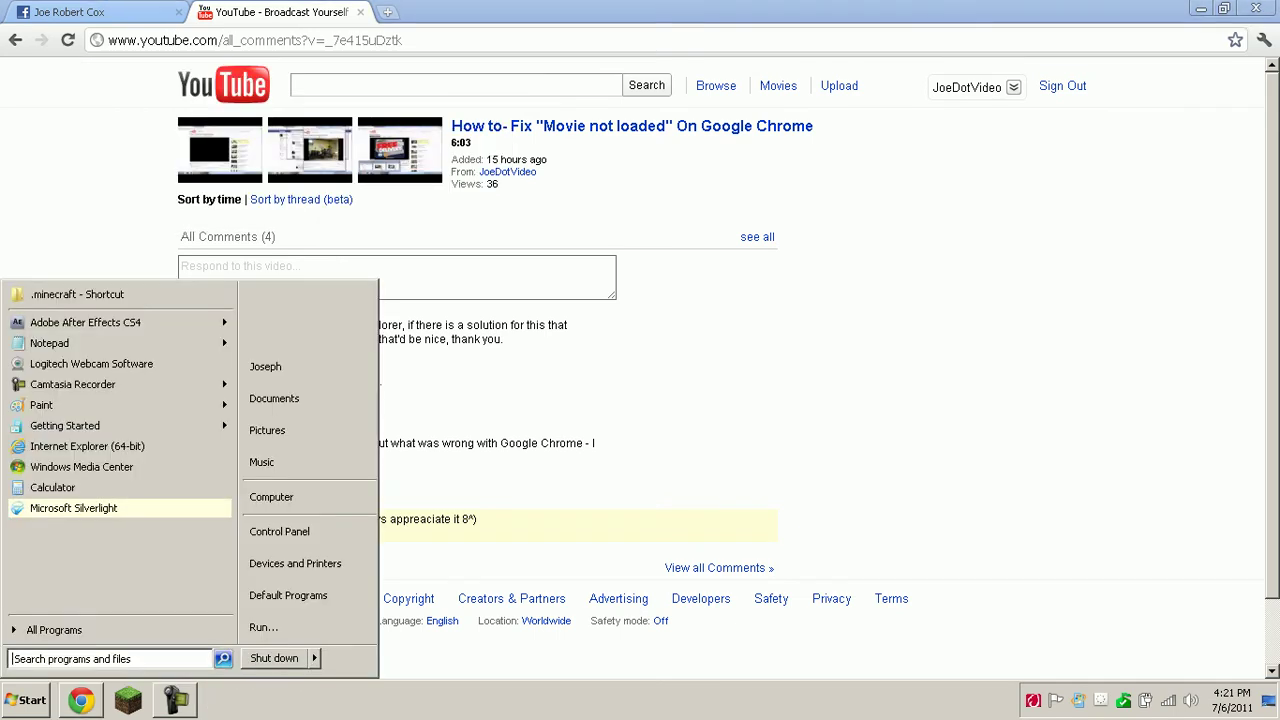
{"action": "left_click", "coordinate": [190, 446]}
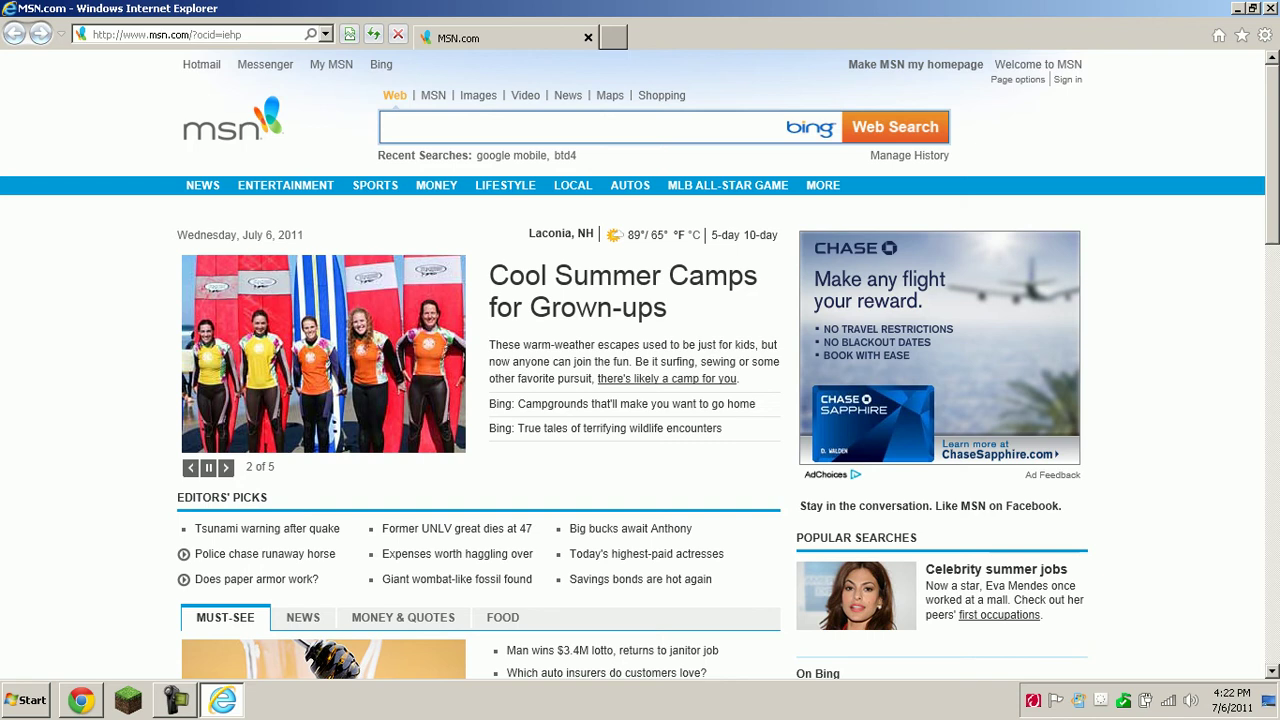
{"action": "left_click", "coordinate": [1265, 35]}
{"action": "key", "text": "Down"}
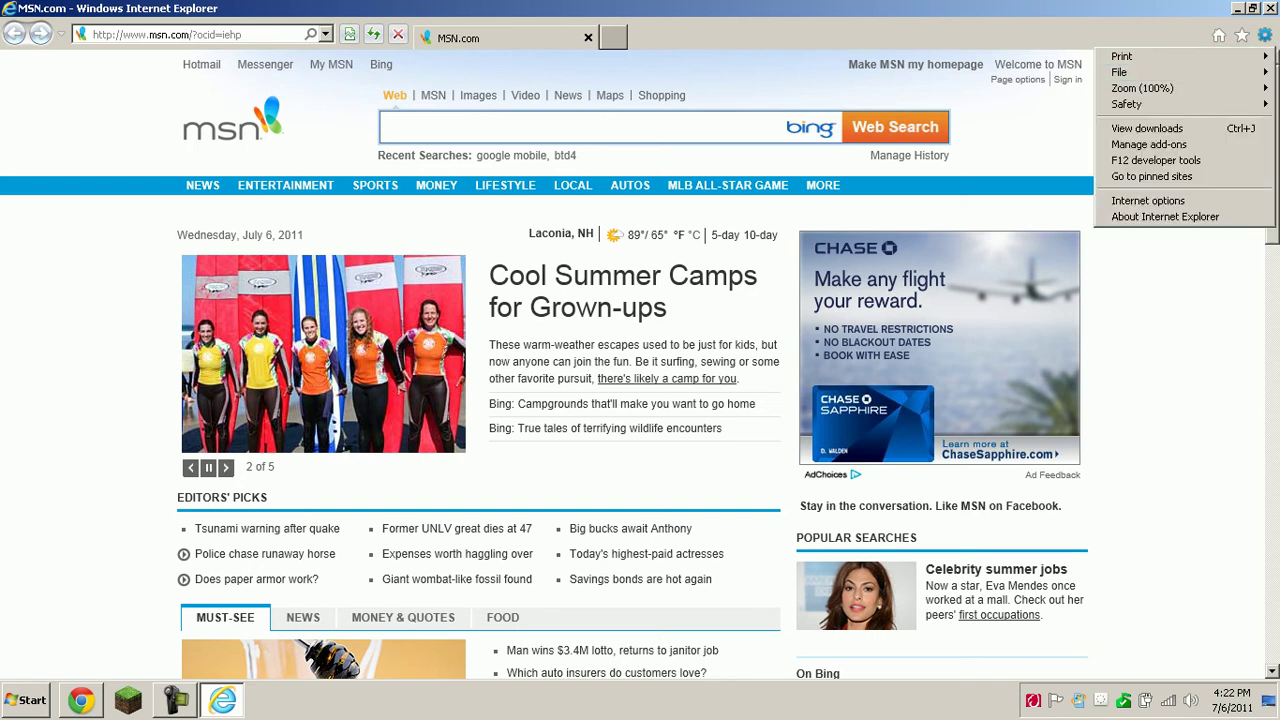
{"action": "key", "text": "alt+d"}
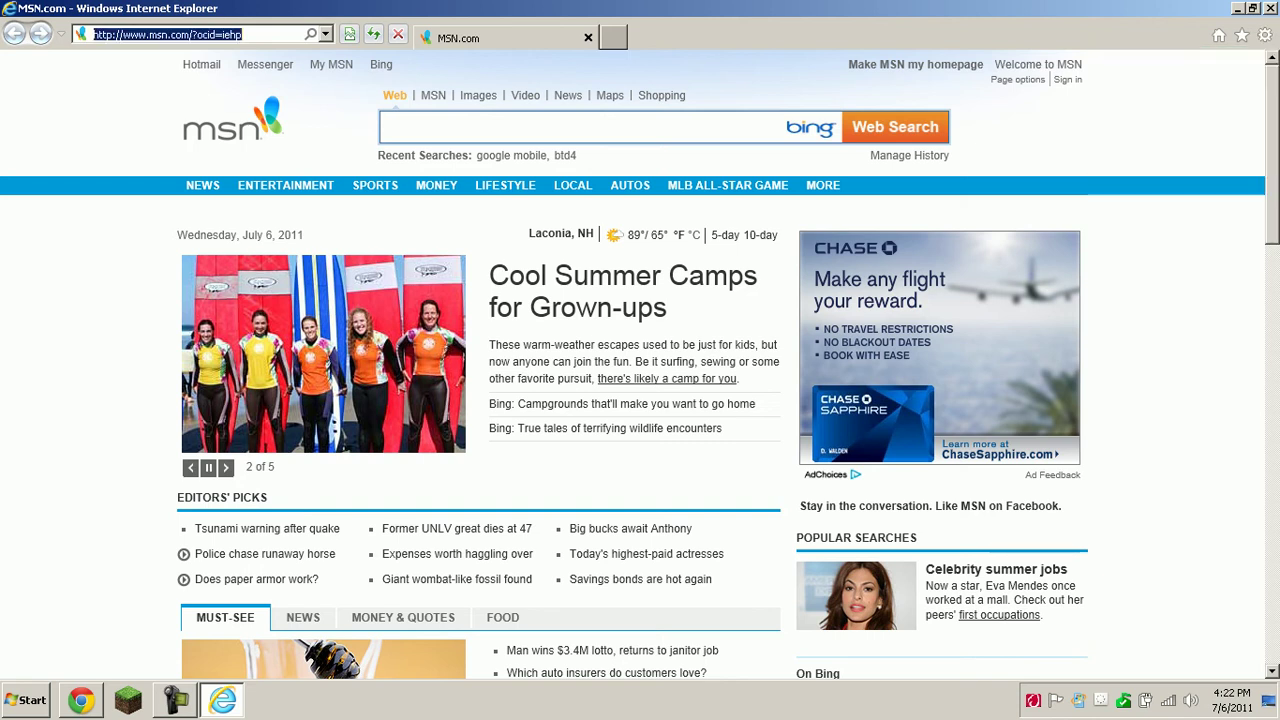
{"action": "type", "text": "youtube.com/"}
{"action": "key", "text": "Return"}
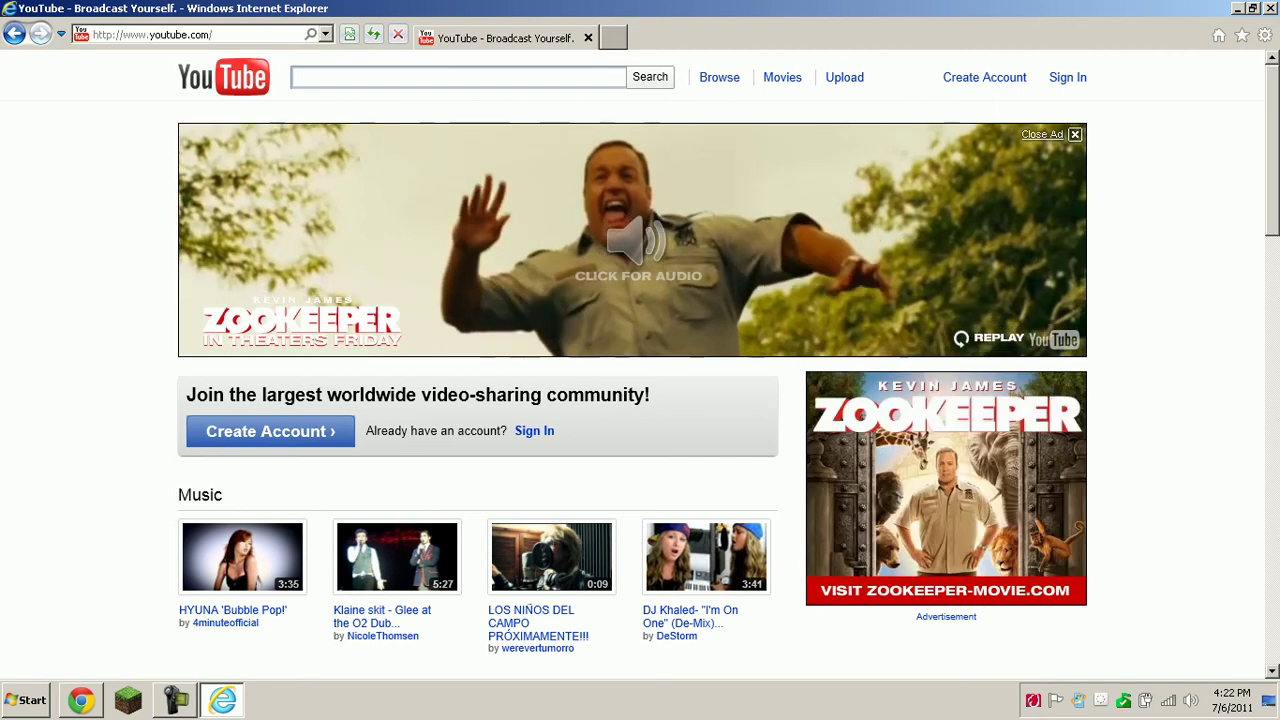
Step: Open the Internet Options dialog of Internet Explorer
{"action": "key", "text": "alt+x"}
{"action": "key", "text": "Down"}
{"action": "key", "text": "Down"}
{"action": "key", "text": "Down"}
{"action": "key", "text": "Down"}
{"action": "key", "text": "Down"}
{"action": "key", "text": "Down"}
{"action": "key", "text": "Down"}
{"action": "key", "text": "Down"}
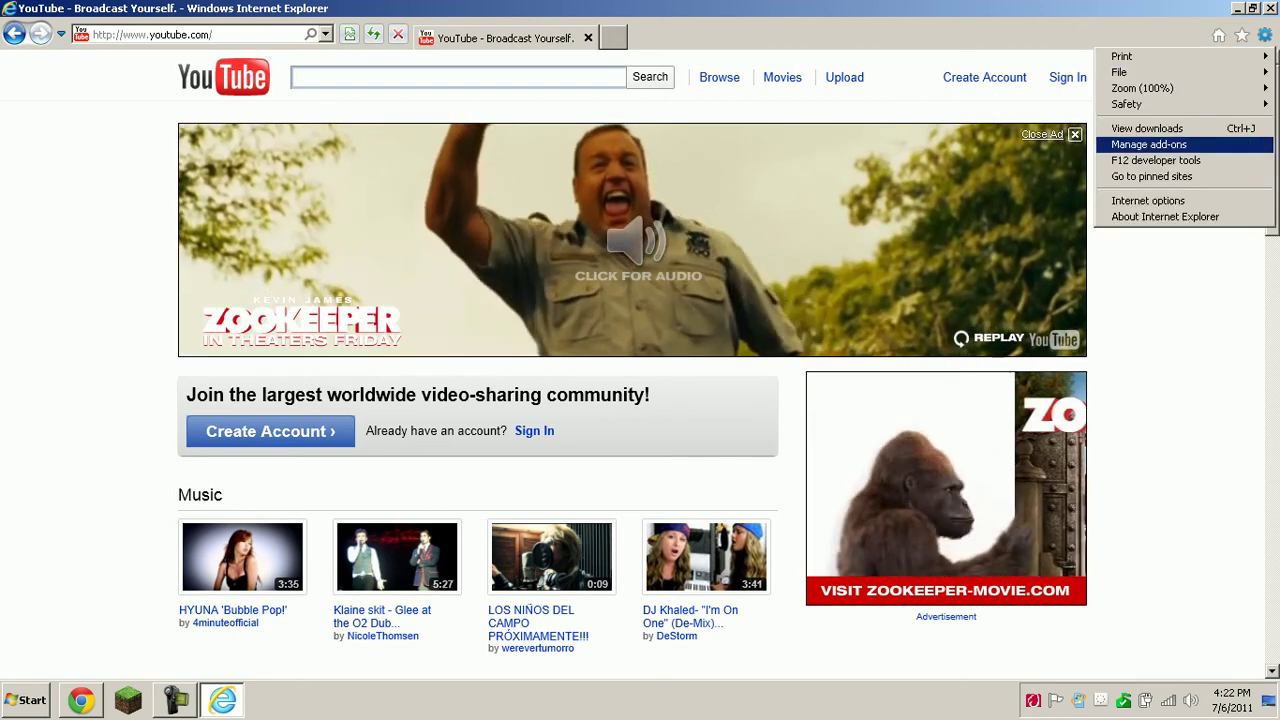
{"action": "key", "text": "Return"}
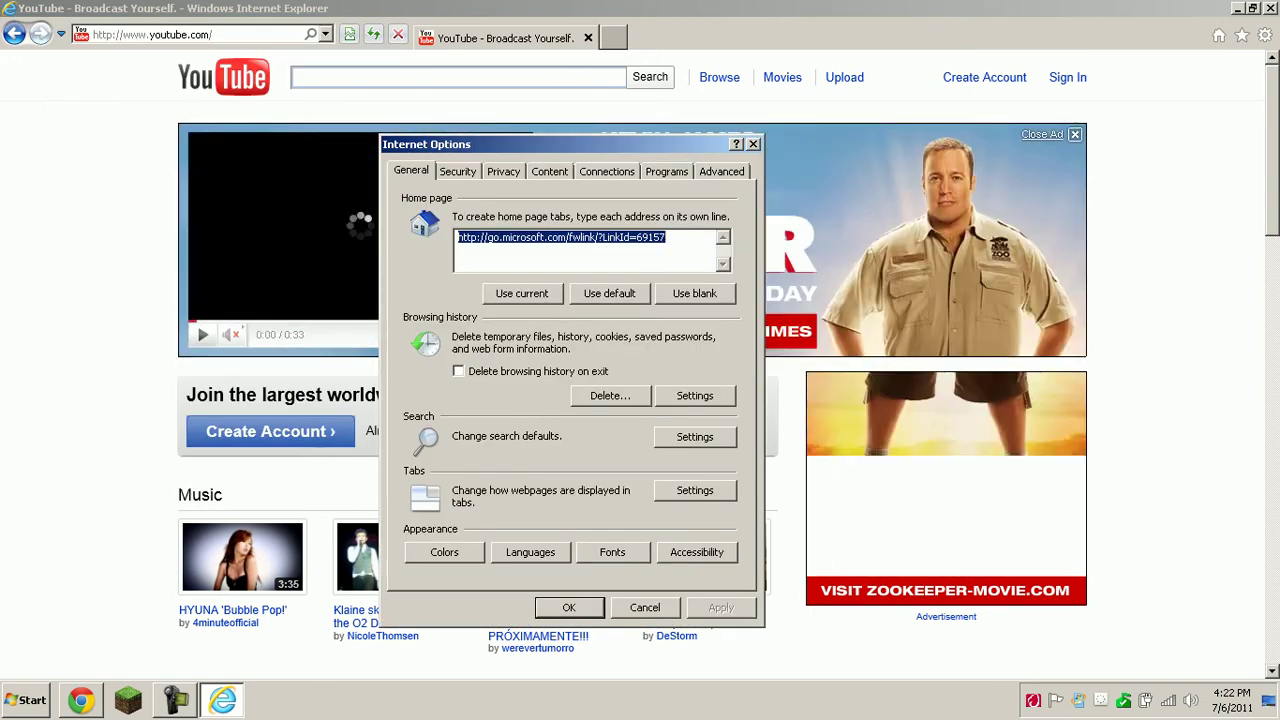
Step: Lower the disk space to use for temporary Internet files in the browsing history settings and accept the change
{"action": "left_click", "coordinate": [694, 395]}
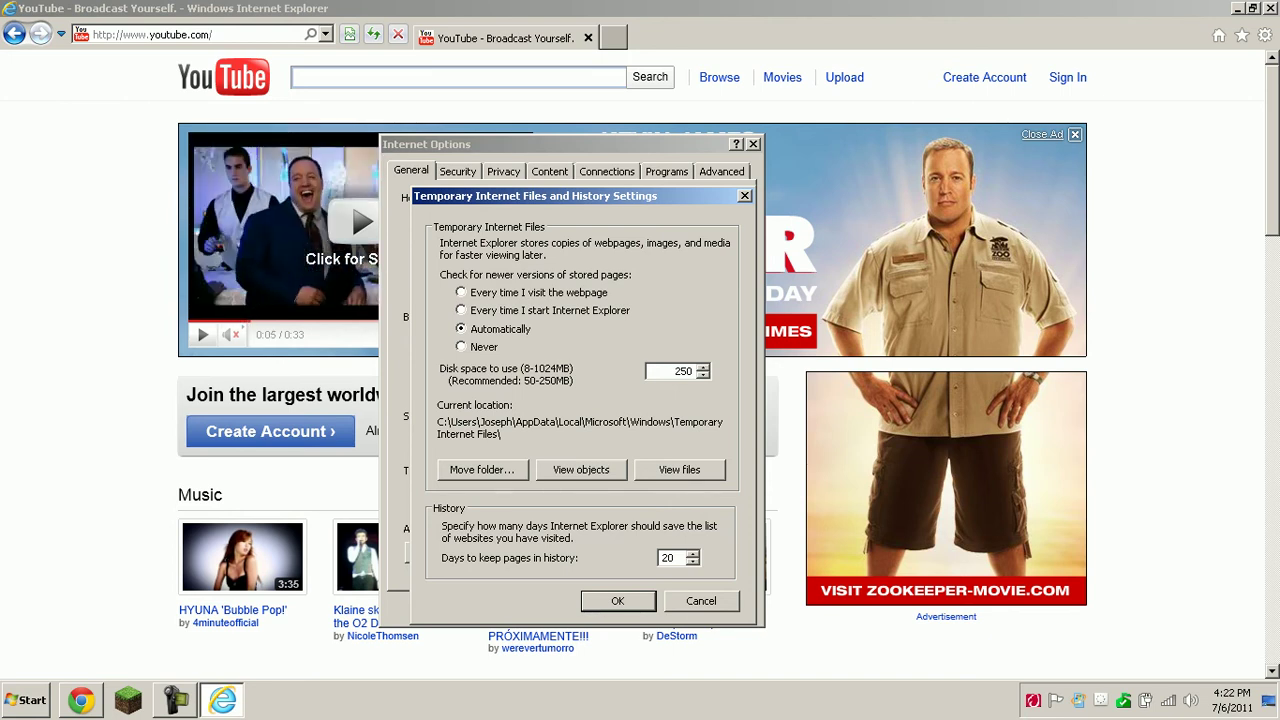
{"action": "left_click", "coordinate": [704, 376]}
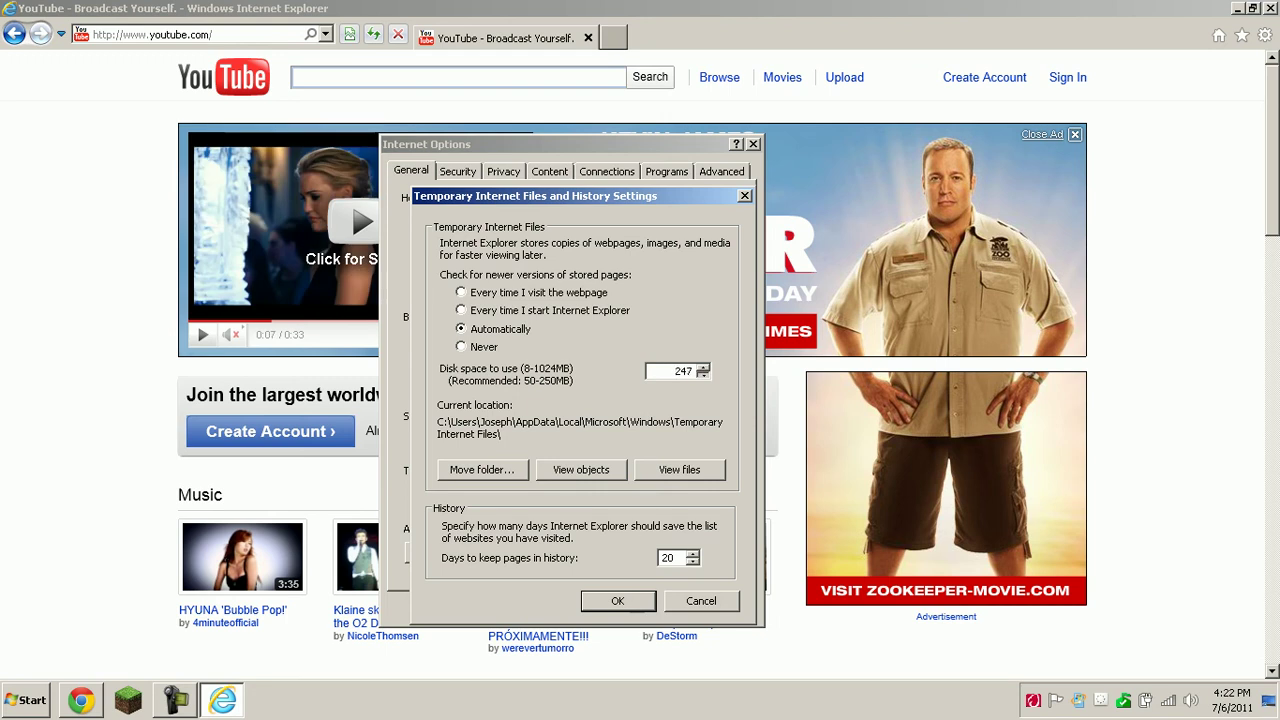
{"action": "scroll", "coordinate": [676, 371], "scroll_direction": "down", "scroll_amount": 20}
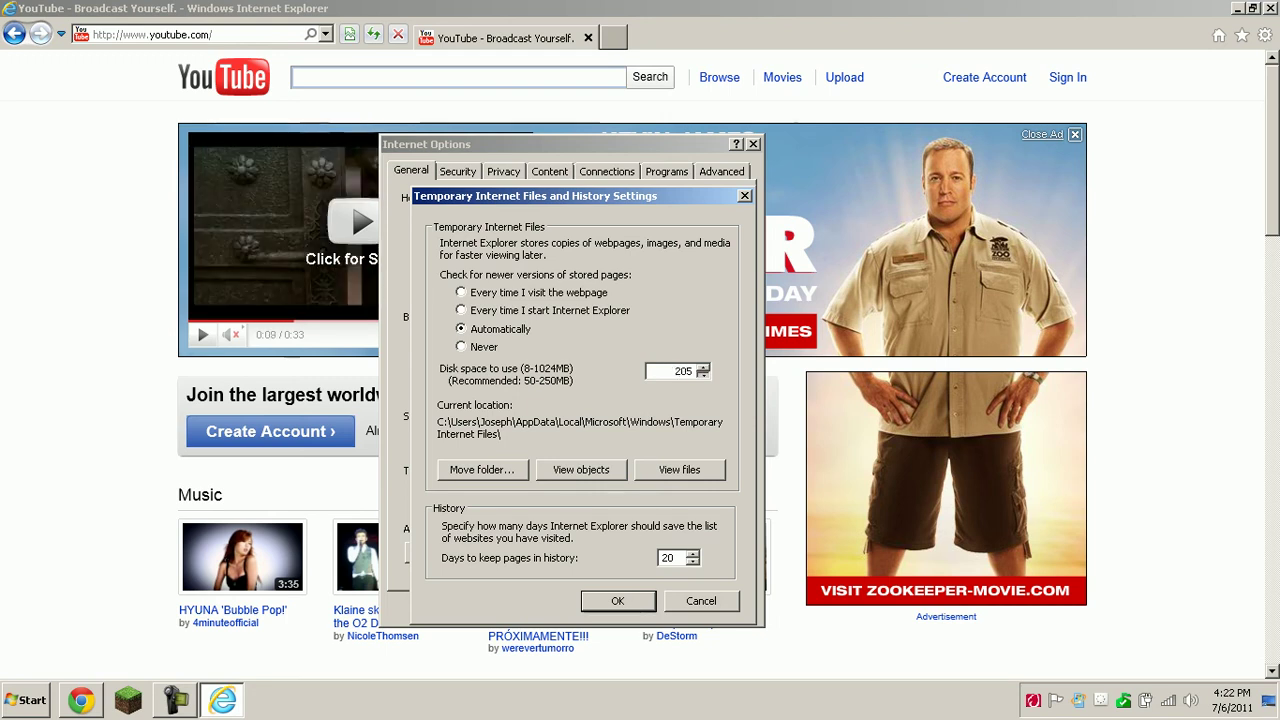
{"action": "scroll", "coordinate": [676, 371], "scroll_direction": "down", "scroll_amount": 20}
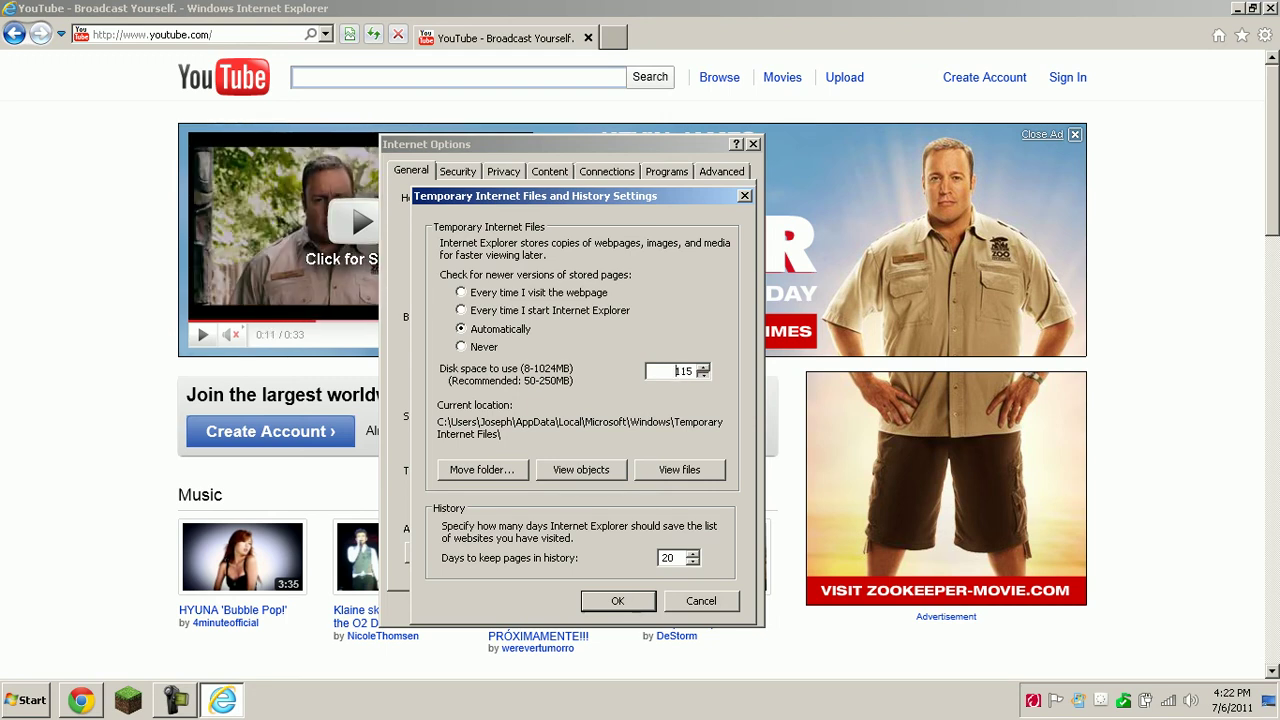
{"action": "scroll", "coordinate": [676, 371], "scroll_direction": "down", "scroll_amount": 20}
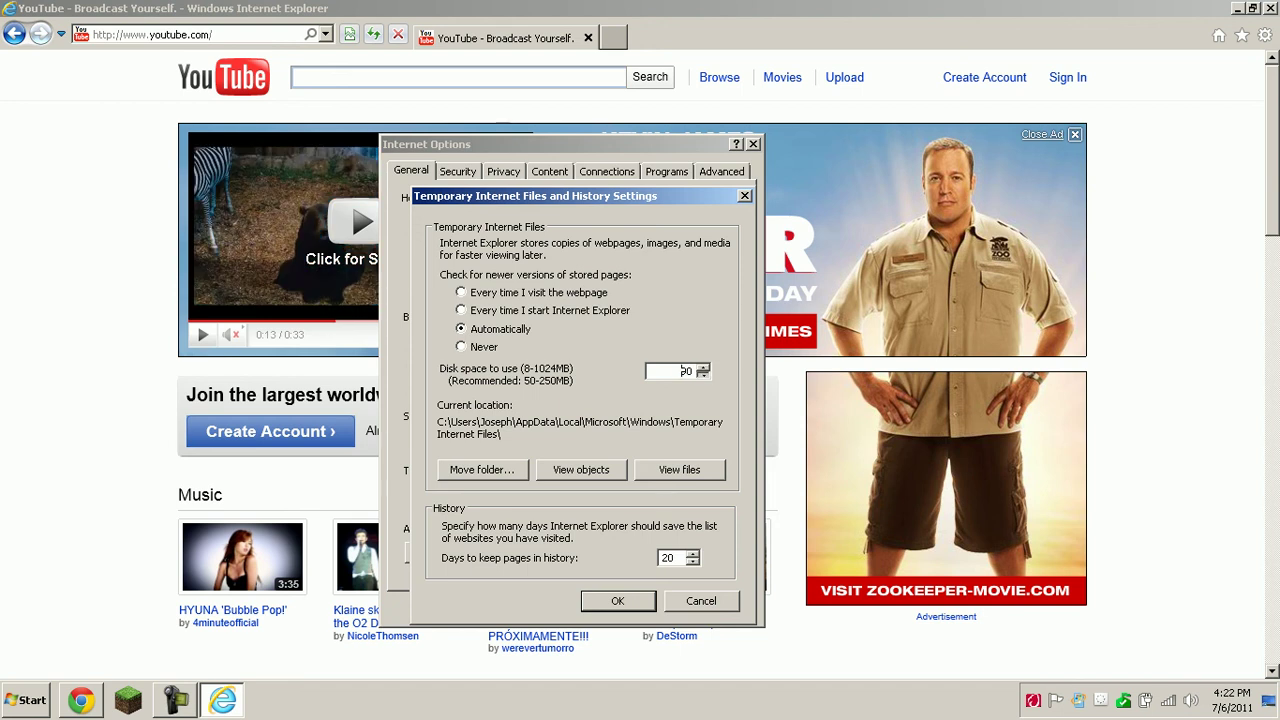
{"action": "scroll", "coordinate": [684, 371], "scroll_direction": "down", "scroll_amount": 8}
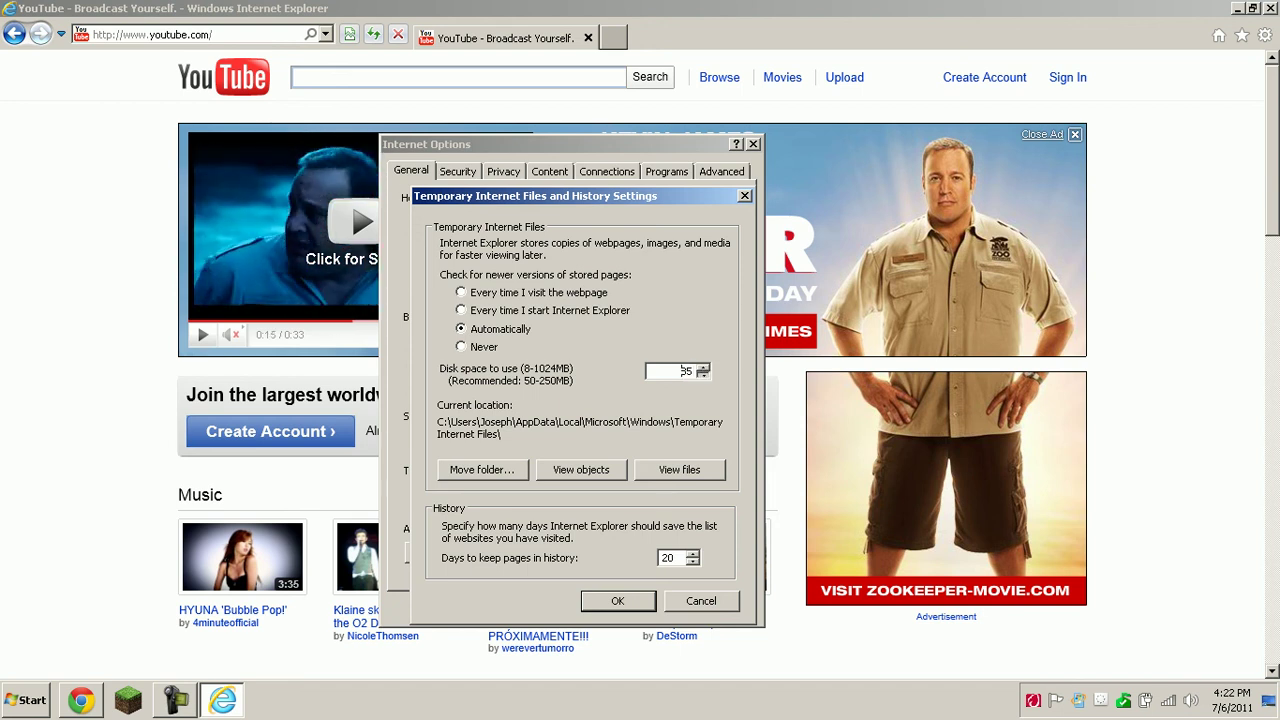
{"action": "scroll", "coordinate": [684, 371], "scroll_direction": "up", "scroll_amount": 20}
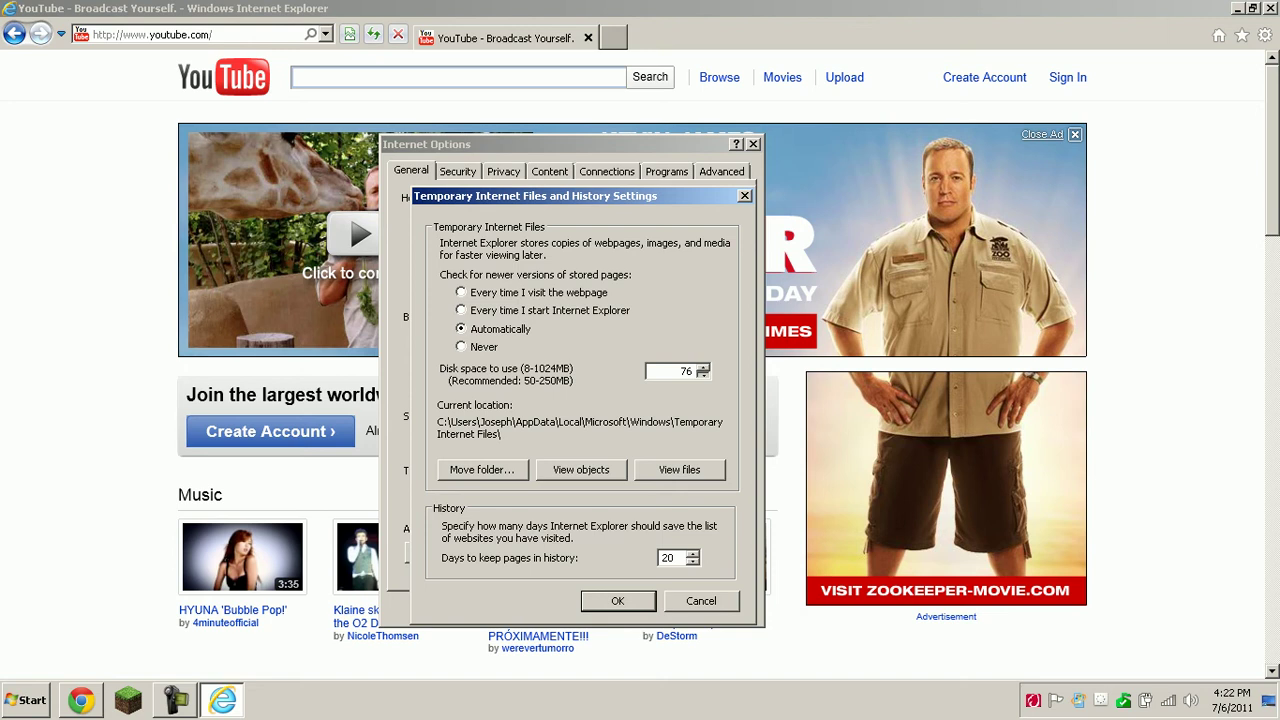
{"action": "scroll", "coordinate": [703, 372], "scroll_direction": "down", "scroll_amount": 2}
{"action": "scroll", "coordinate": [684, 371], "scroll_direction": "down", "scroll_amount": 14}
{"action": "scroll", "coordinate": [703, 372], "scroll_direction": "down", "scroll_amount": 3}
{"action": "key", "text": "Return"}
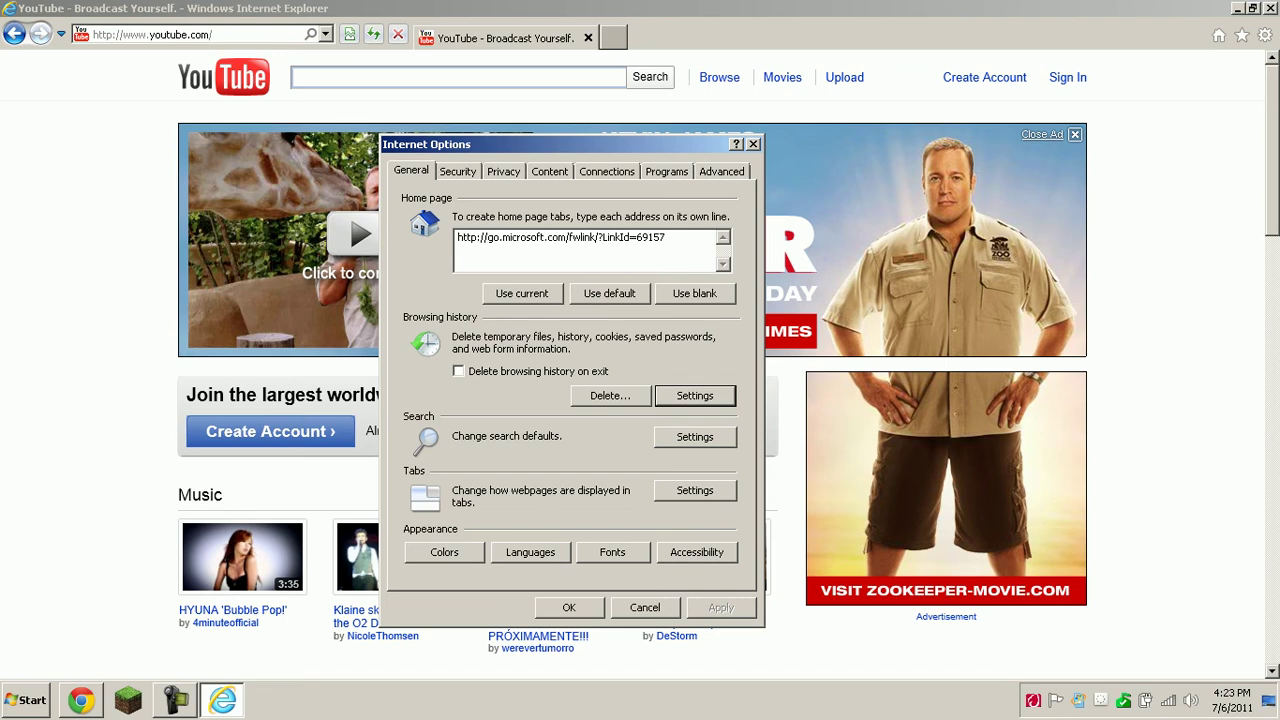
Step: Delete the temporary Internet files, cookies, and ActiveX Filtering and Tracking Protection data, and close Internet Options
{"action": "left_click", "coordinate": [610, 396]}
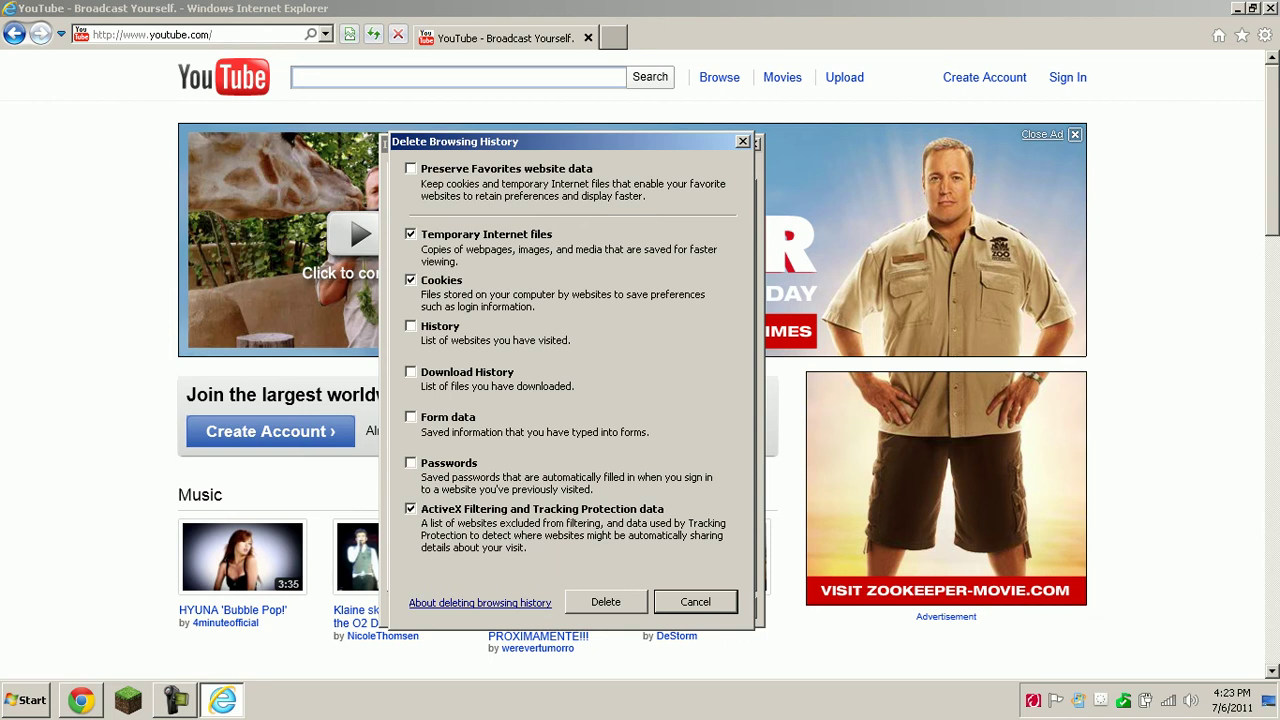
{"action": "key", "text": "Escape"}
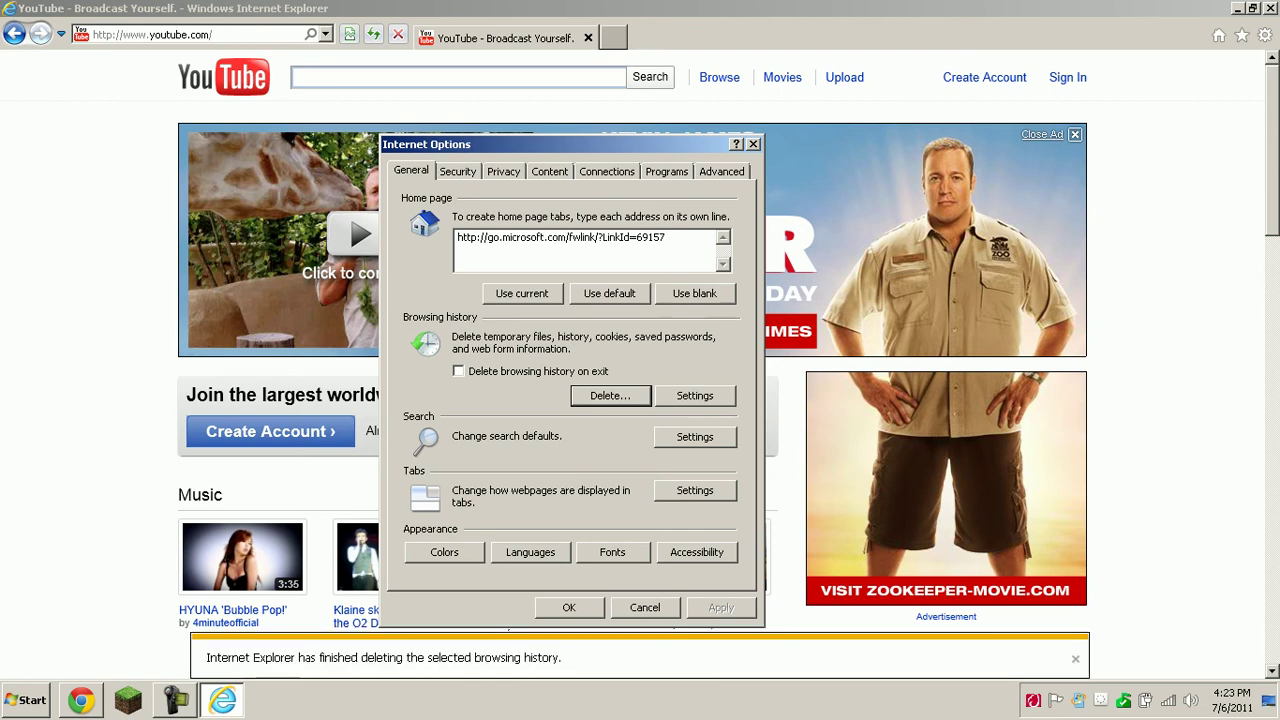
{"action": "key", "text": "Escape"}
Step: Open the HYUNA 'Bubble Pop!' video from the Music section to test playback, muting and pausing it
{"action": "left_click", "coordinate": [242, 558]}
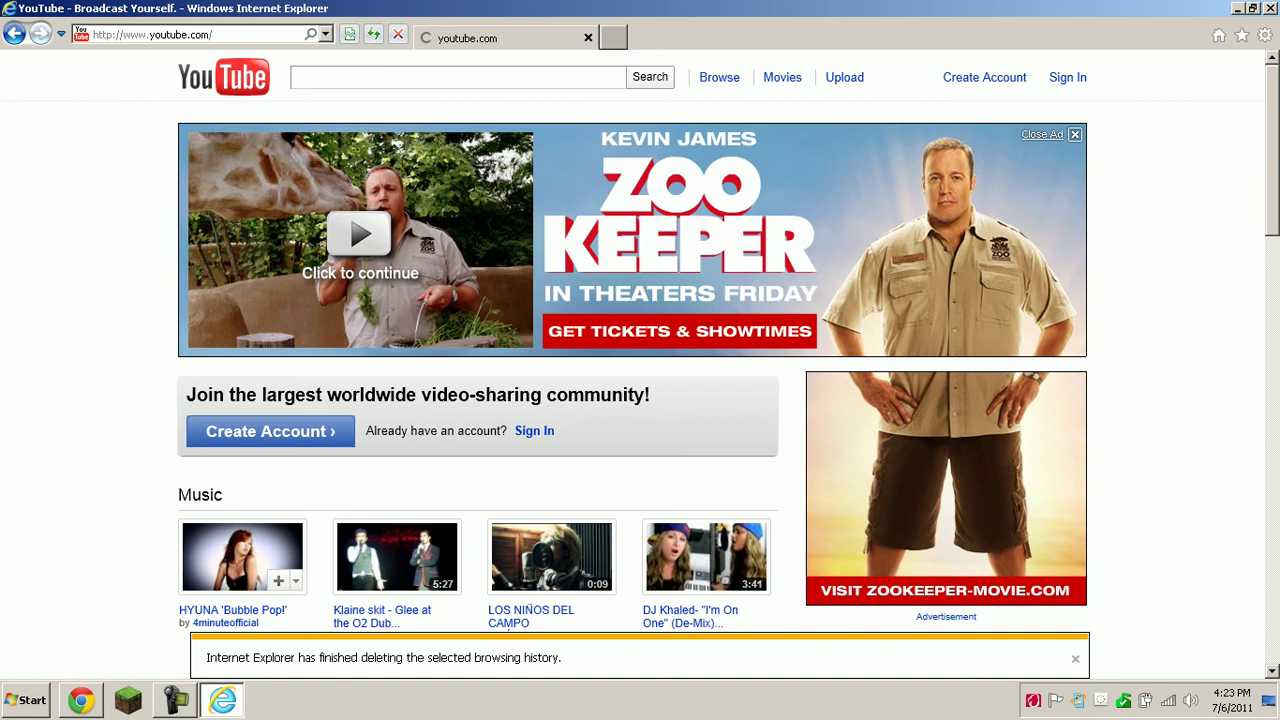
{"action": "left_click", "coordinate": [242, 556]}
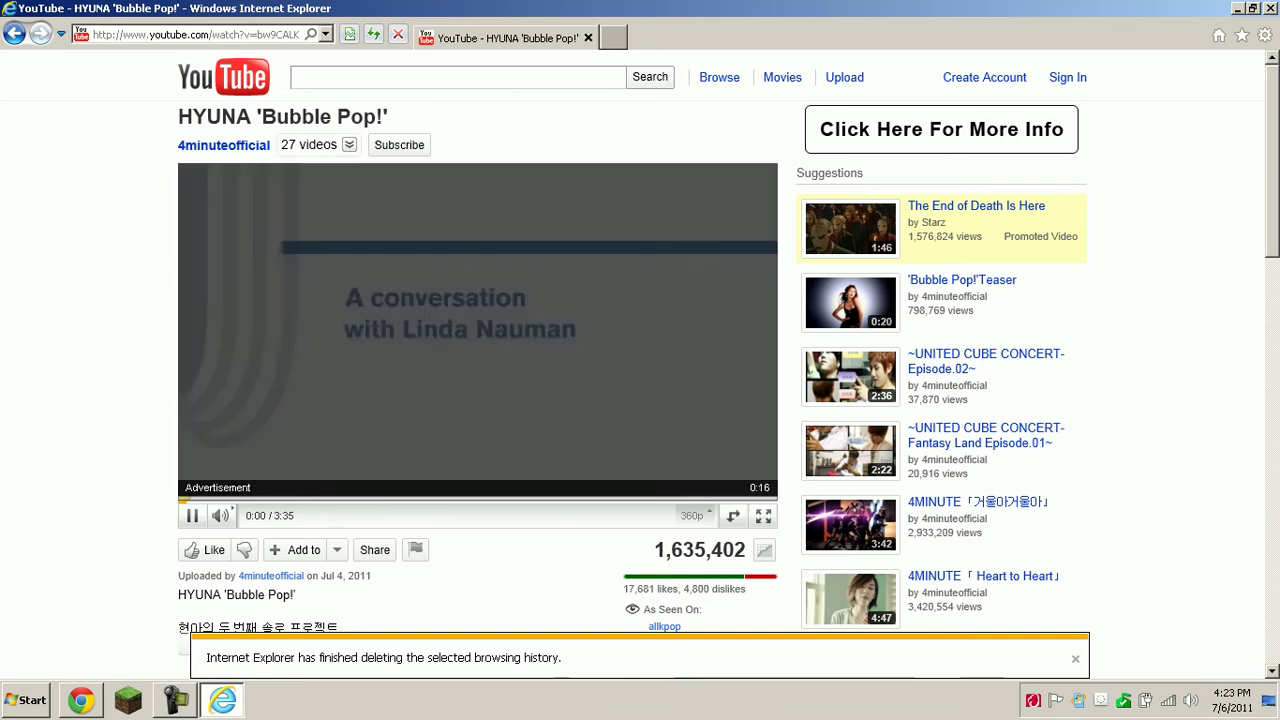
{"action": "left_click", "coordinate": [222, 515]}
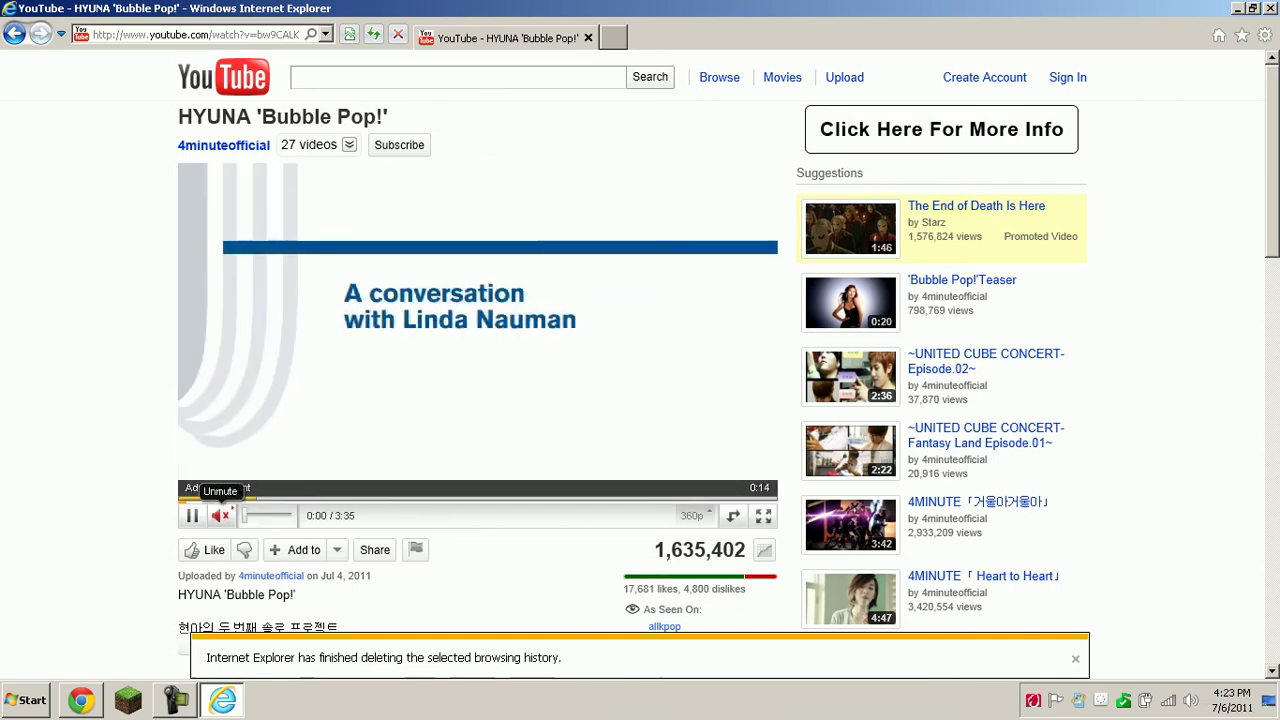
{"action": "left_click", "coordinate": [192, 516]}
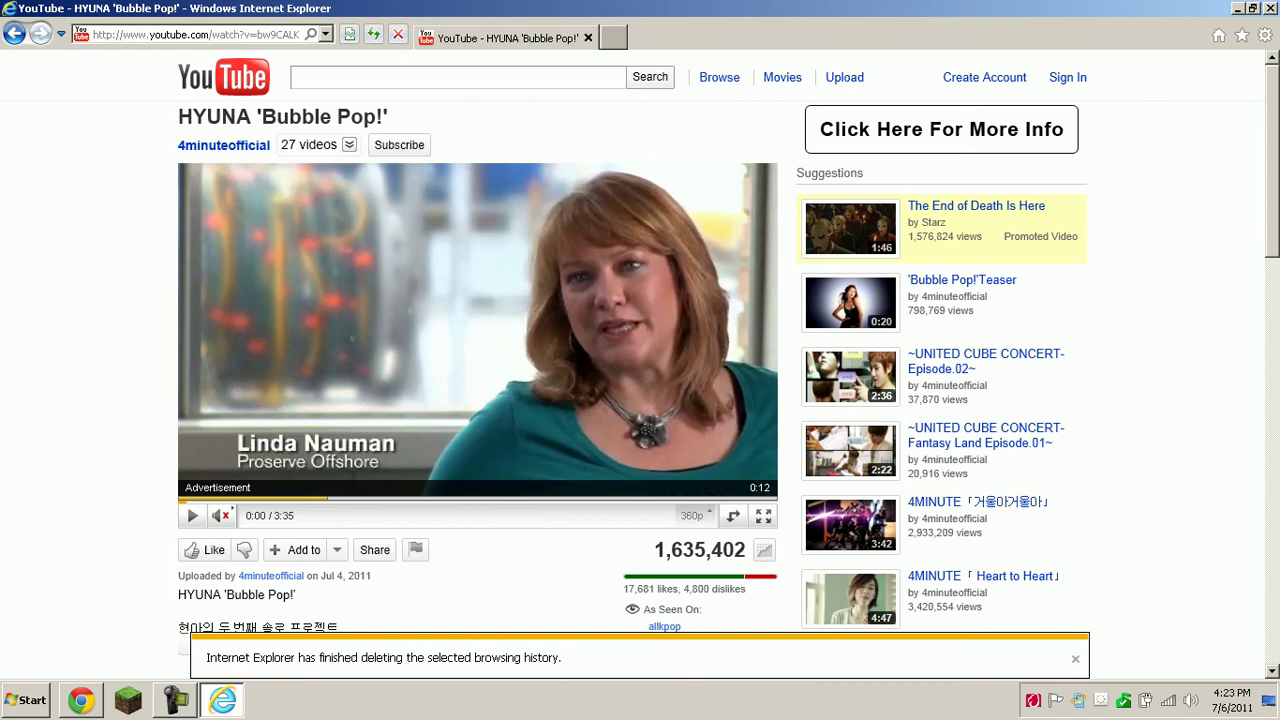
Step: Look through the video's comments and return to the YouTube home page
{"action": "scroll", "coordinate": [640, 350], "scroll_direction": "down", "scroll_amount": 10}
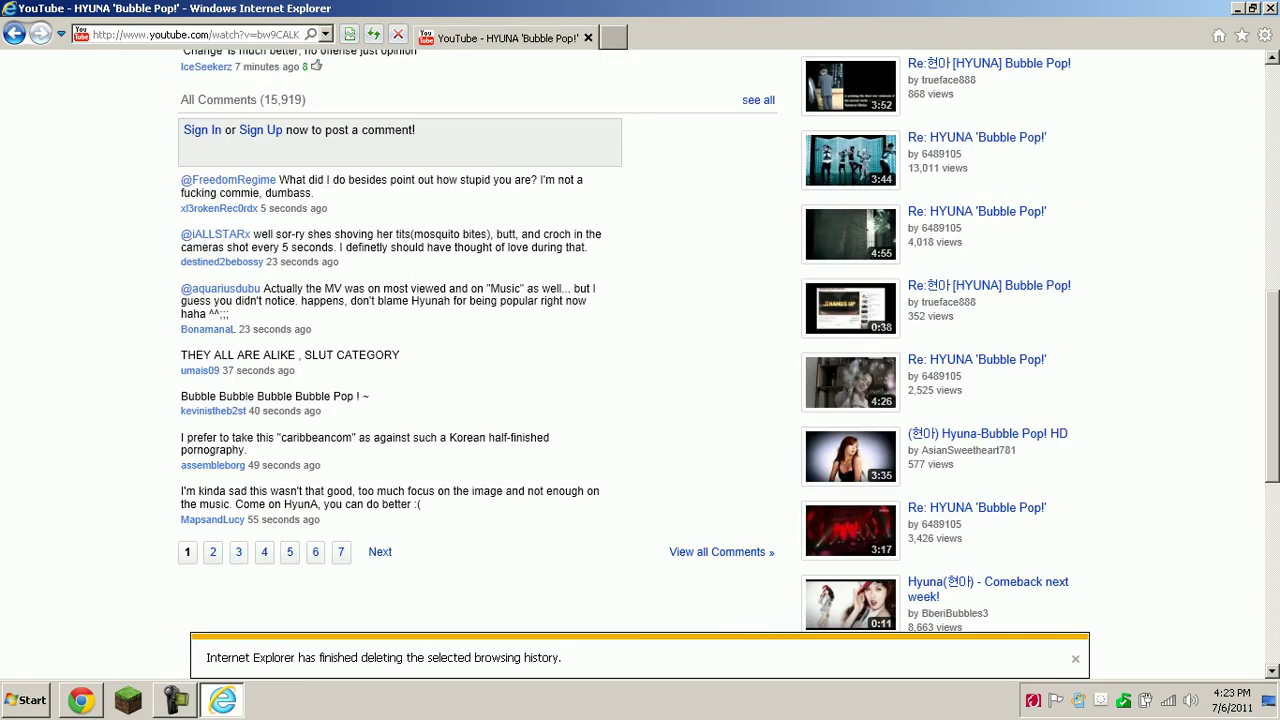
{"action": "scroll", "coordinate": [640, 350], "scroll_direction": "up", "scroll_amount": 8}
{"action": "left_click", "coordinate": [224, 77]}
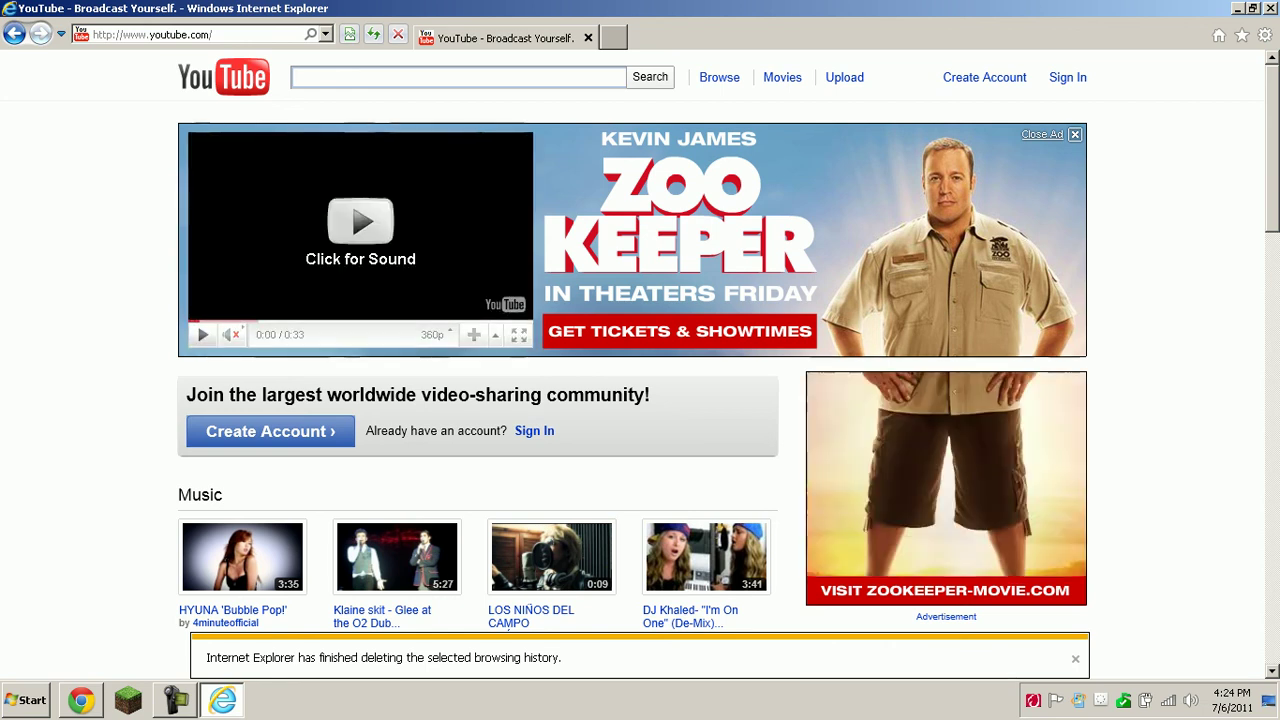
{"action": "left_click_drag", "start_coordinate": [490, 38], "coordinate": [433, 12]}
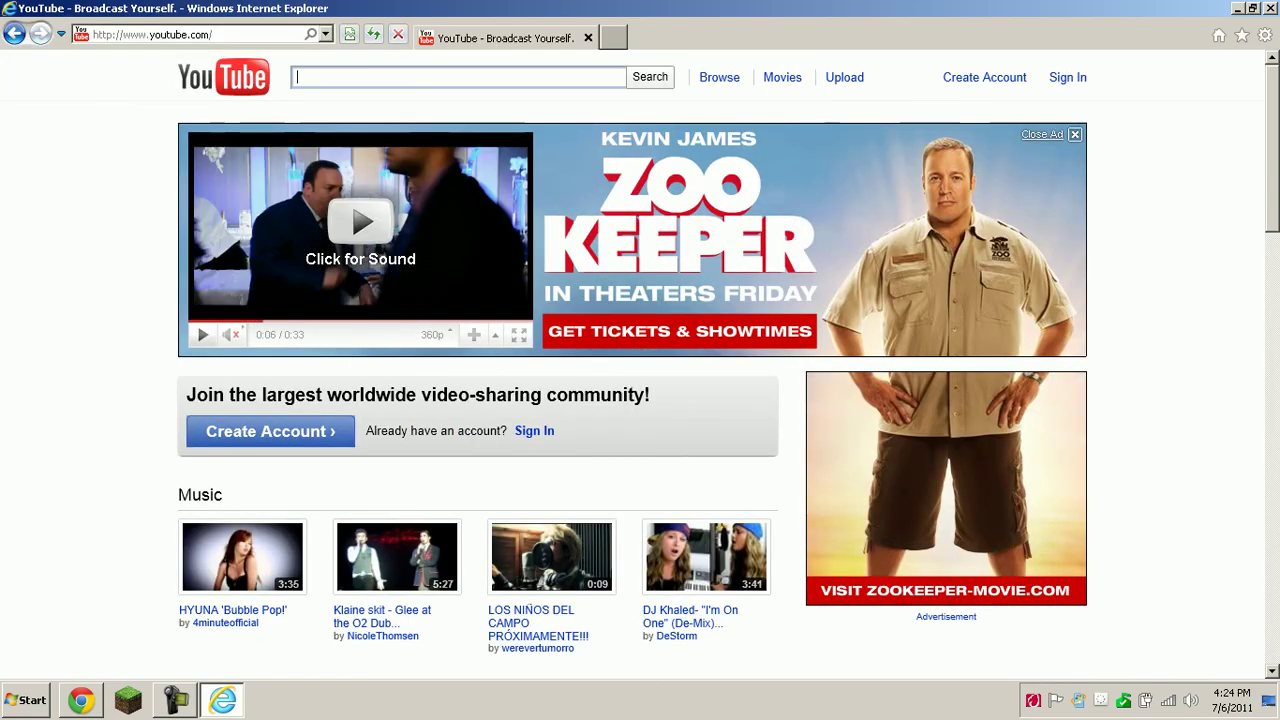
{"action": "key", "text": "alt+F4"}
{"action": "left_click", "coordinate": [222, 700]}
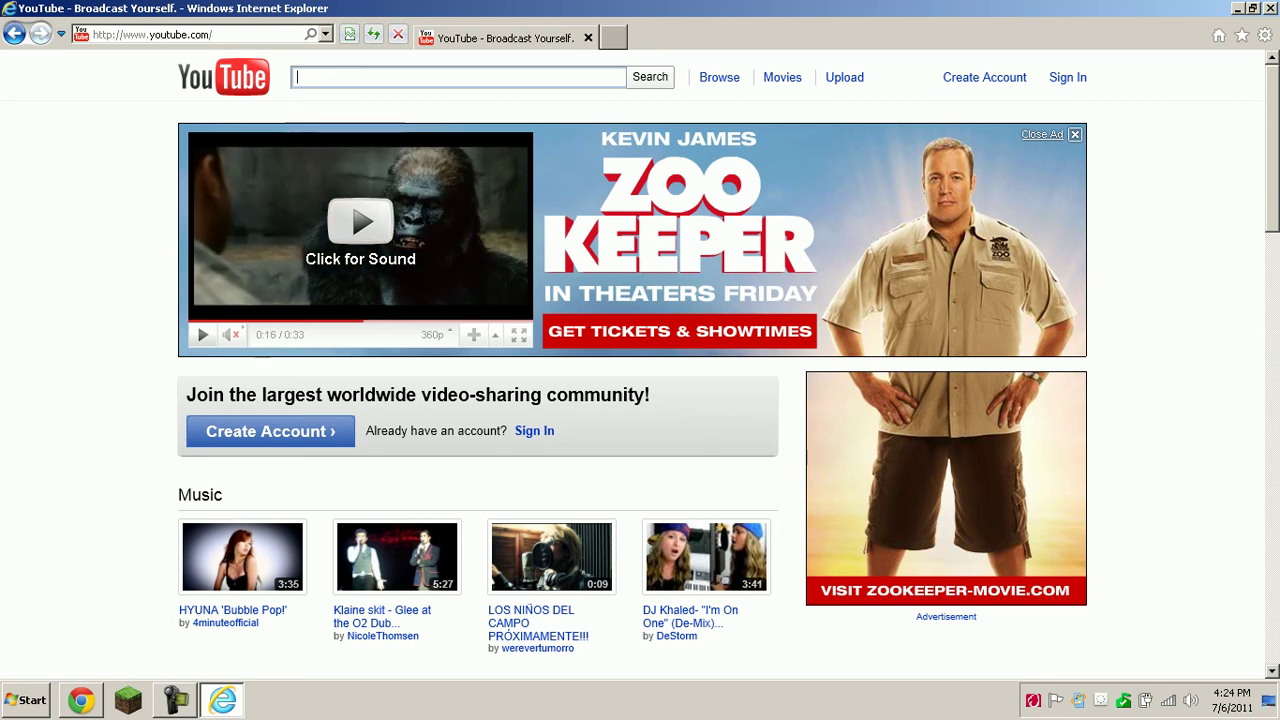
{"action": "key", "text": "ctrl+a"}
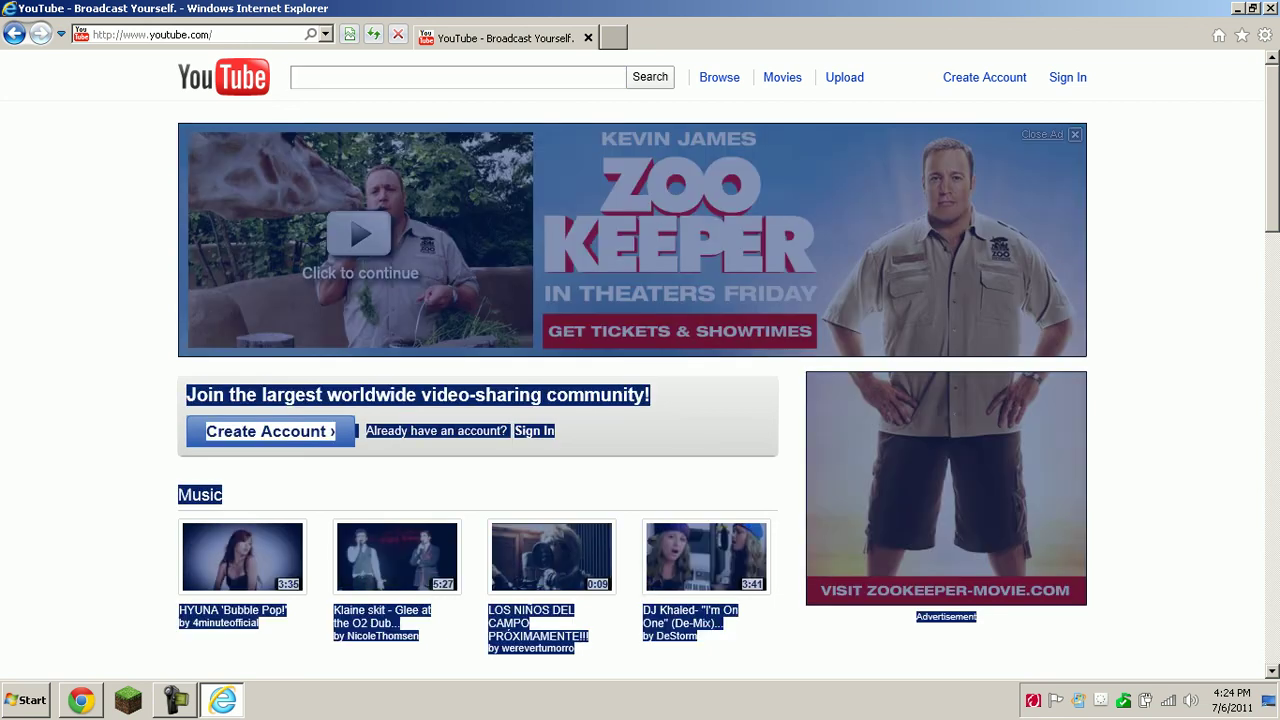
{"action": "left_click", "coordinate": [1058, 108]}
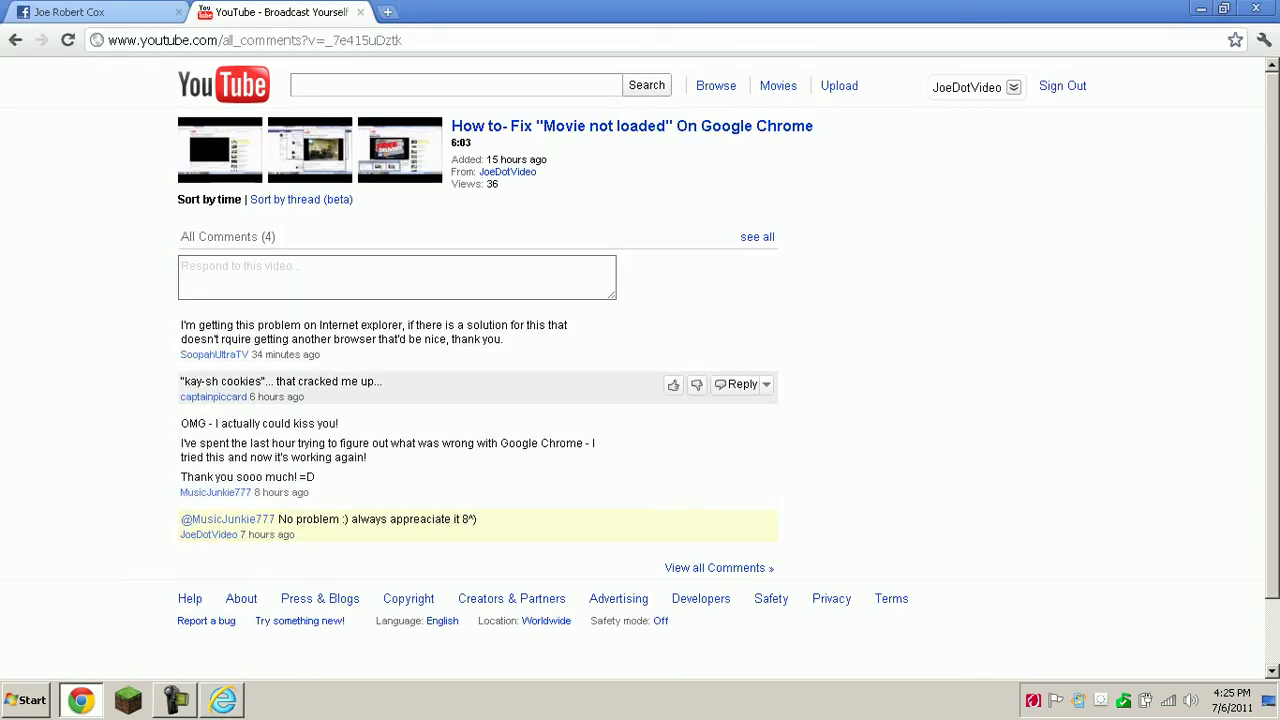
Step: Highlight the author line of the comment asking for an Internet Explorer solution and clear the selection
{"action": "left_click_drag", "start_coordinate": [320, 355], "coordinate": [176, 355]}
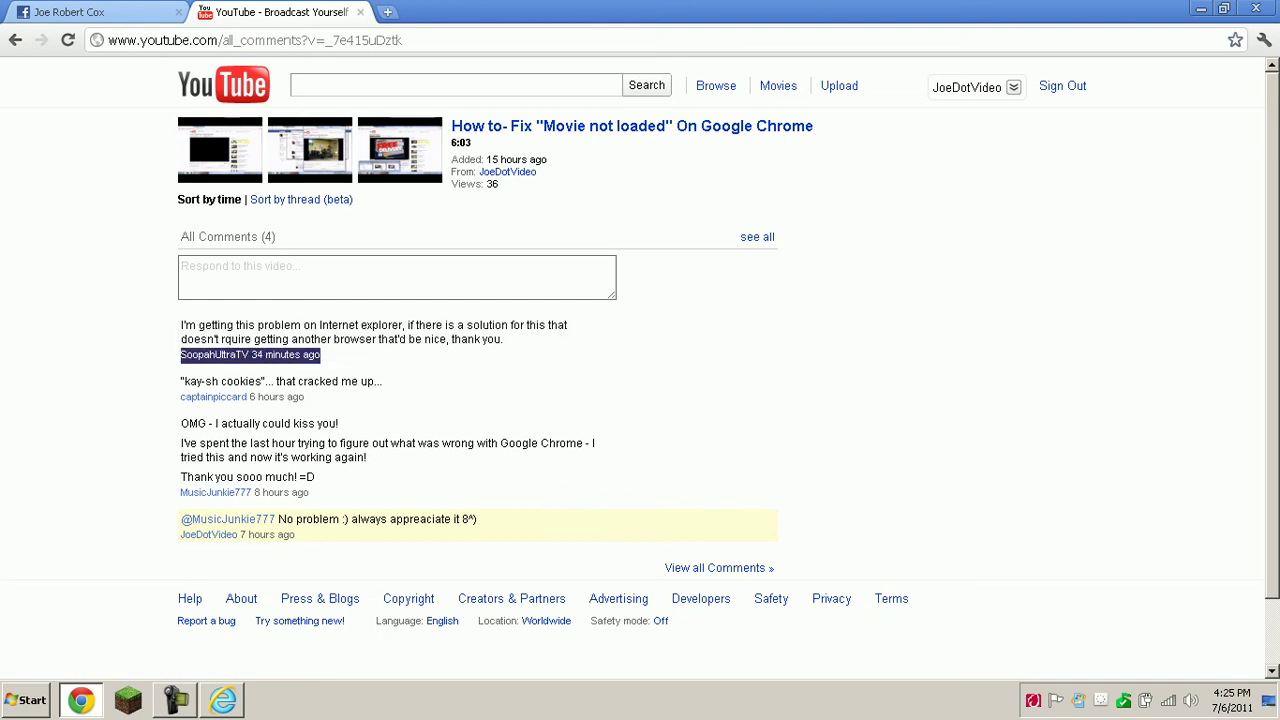
{"action": "left_click", "coordinate": [380, 350]}
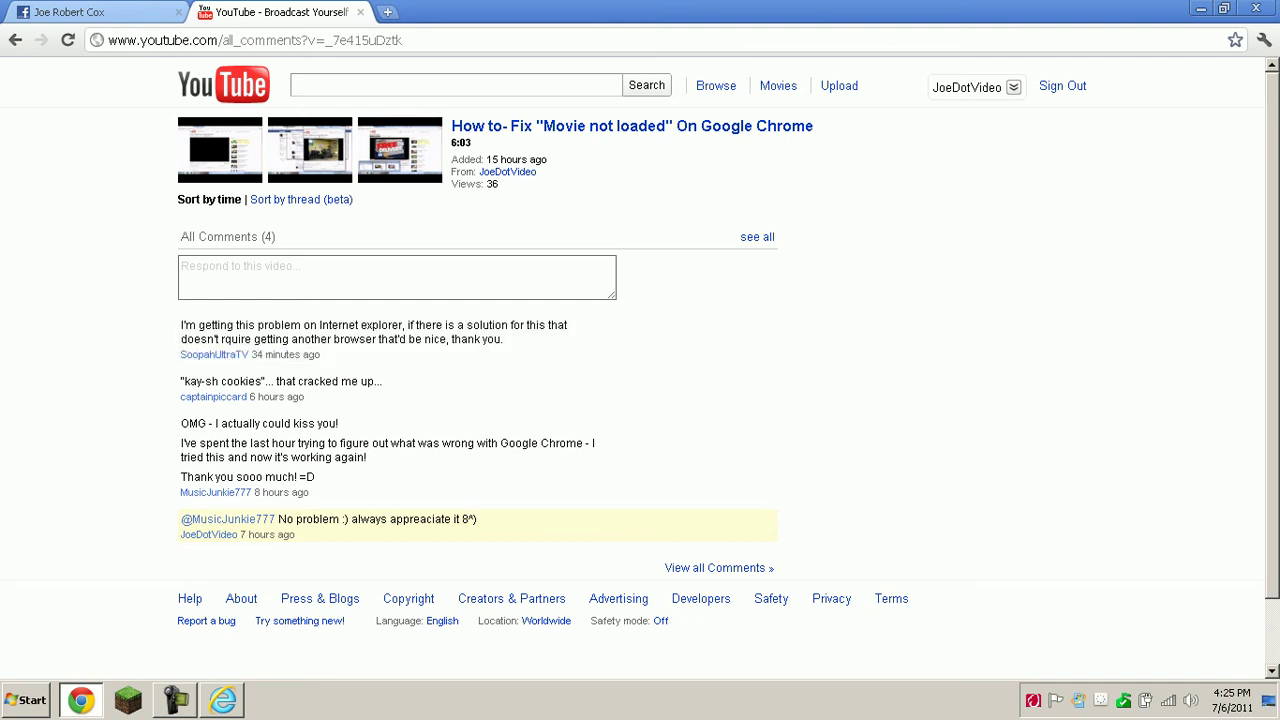